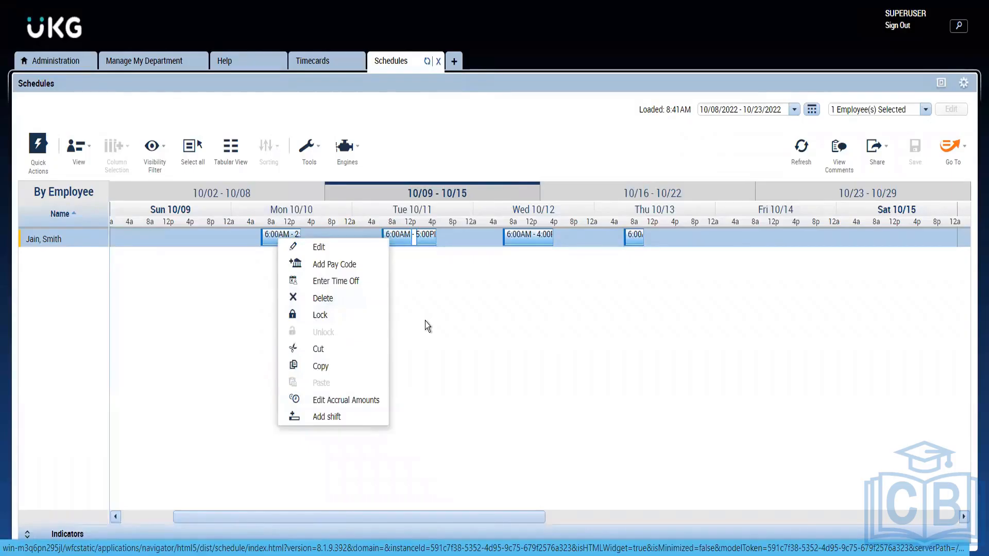
pyautogui.click(425, 320)
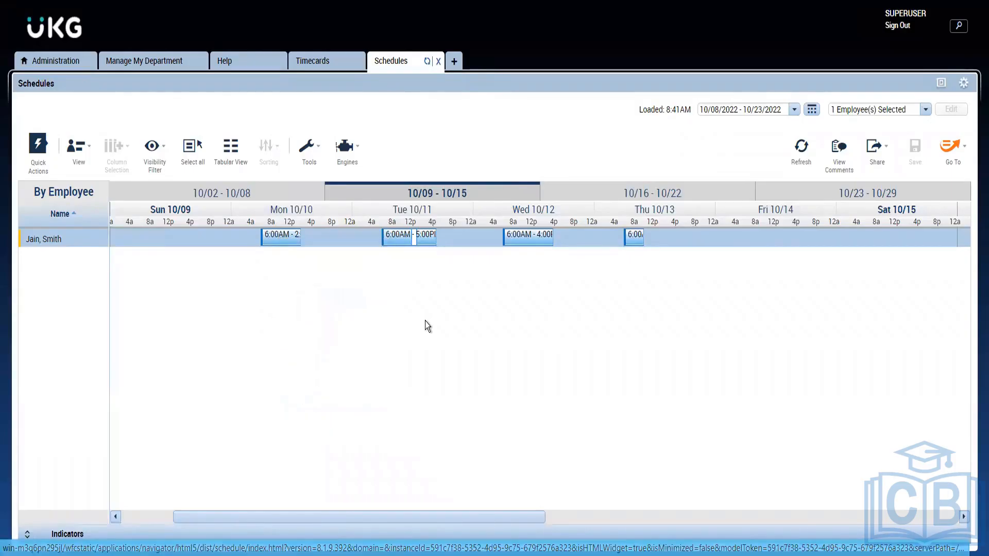
pyautogui.rightClick(287, 245)
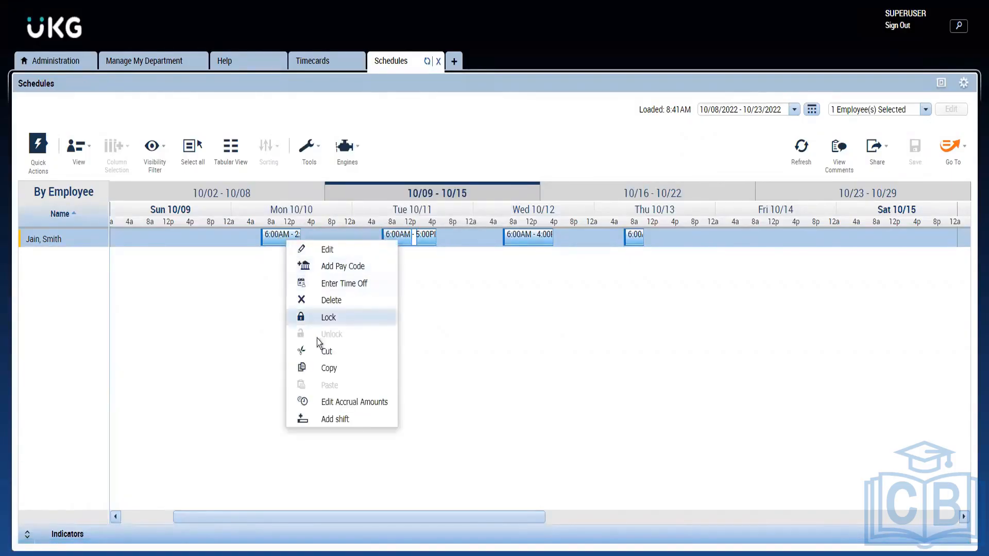
pyautogui.click(330, 368)
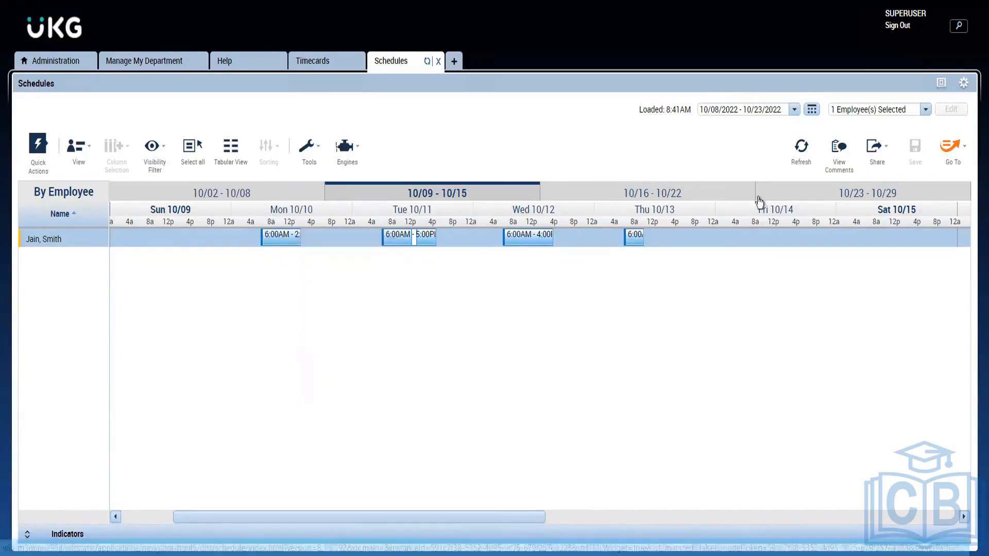
pyautogui.rightClick(761, 249)
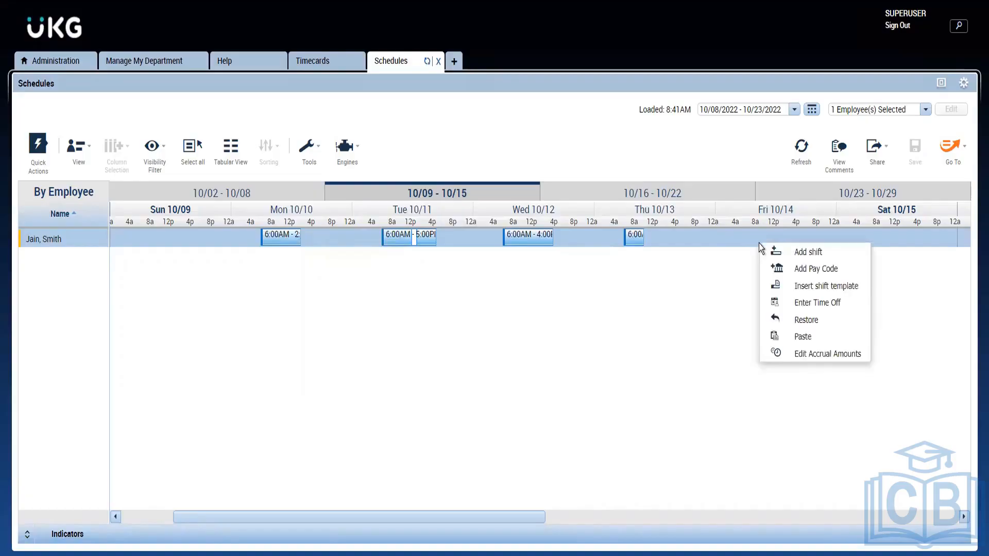
pyautogui.click(563, 344)
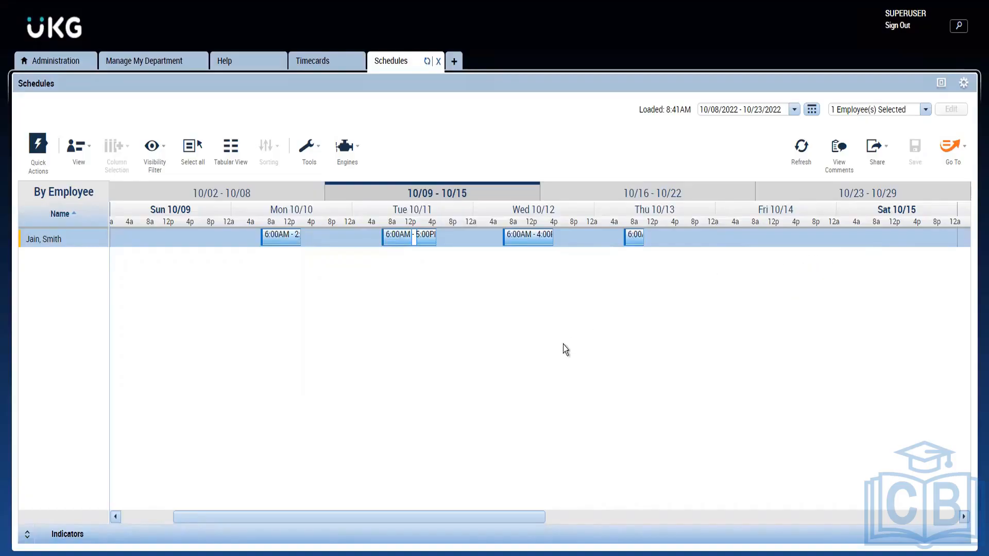
# Cut the employee's Mon 10/10 shift from the schedule and paste it onto Fri 10/14
pyautogui.rightClick(281, 240)
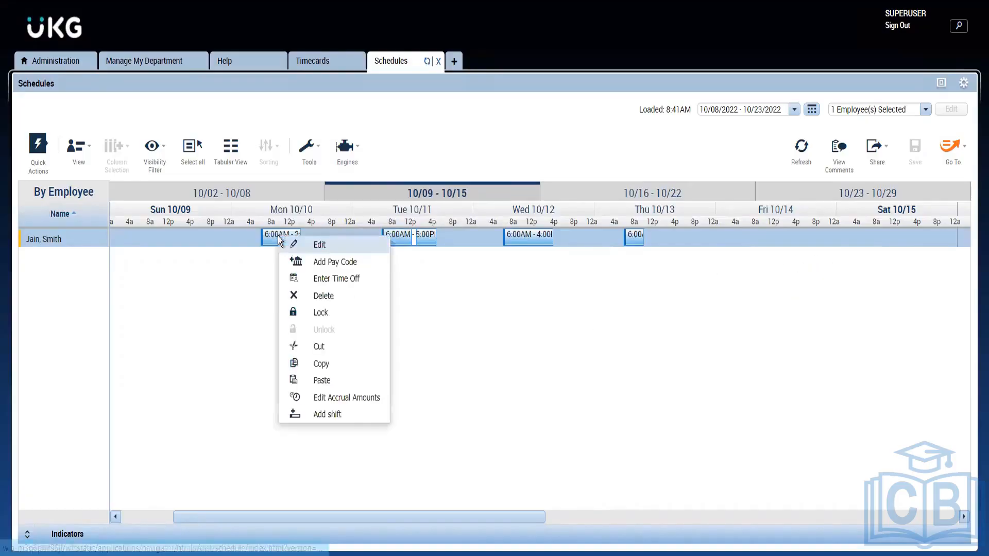
pyautogui.click(338, 346)
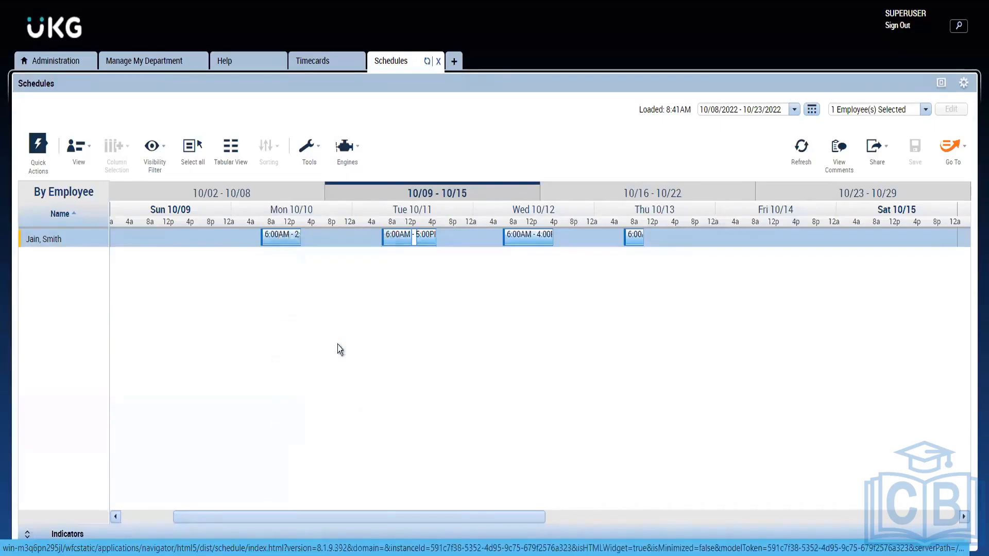
pyautogui.rightClick(774, 237)
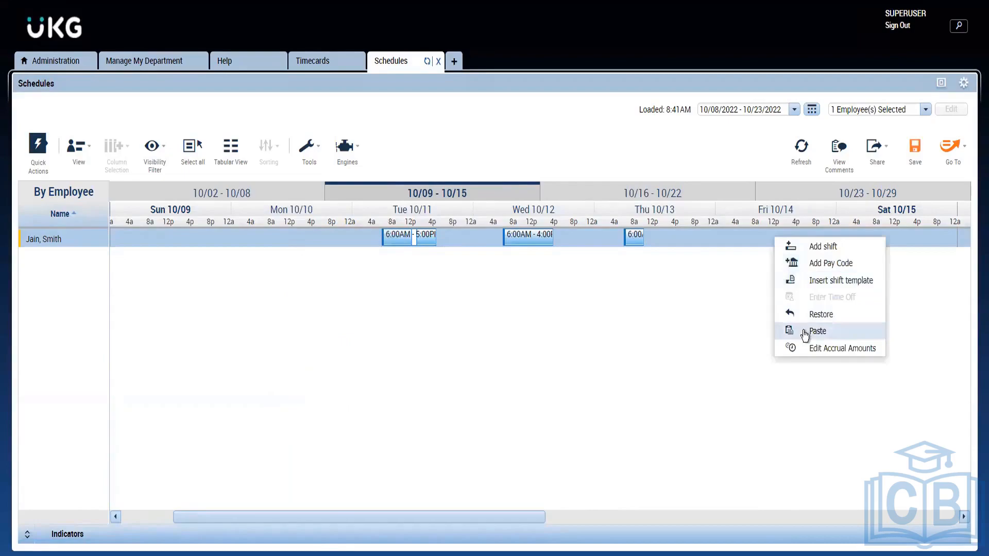
pyautogui.click(816, 331)
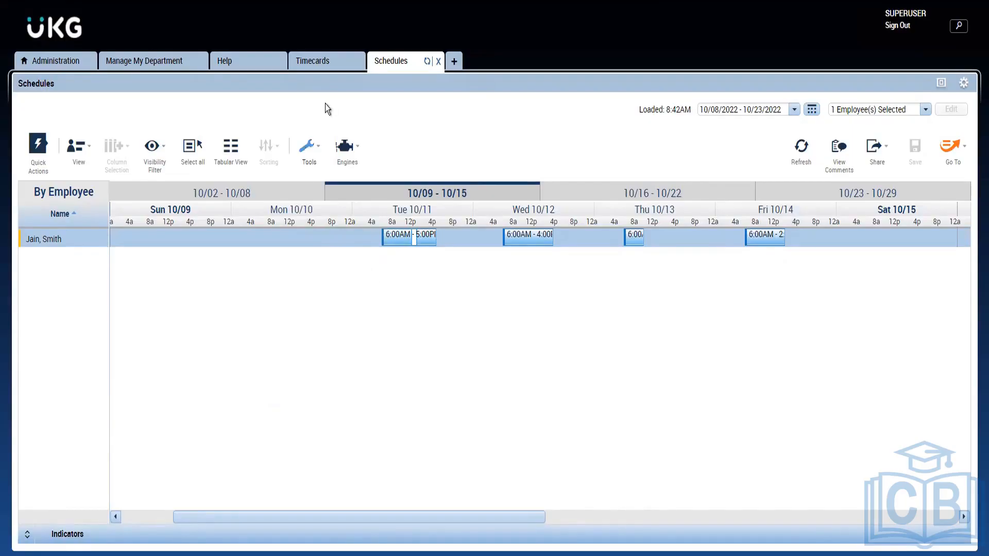
# In the employee's timecard, enter a 6:00AM in punch and a 5:00PM out punch for Tue 10/11, and save
pyautogui.click(301, 64)
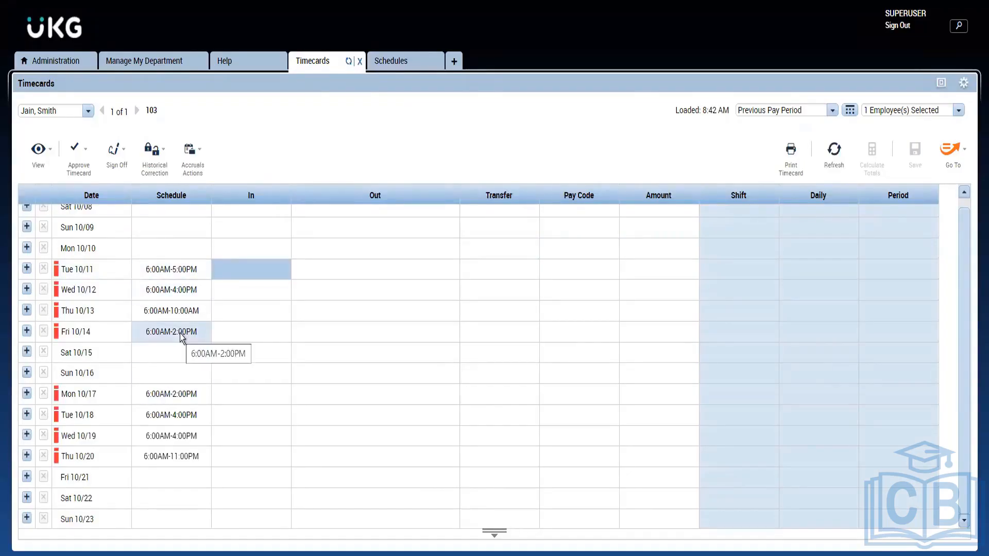
pyautogui.click(269, 264)
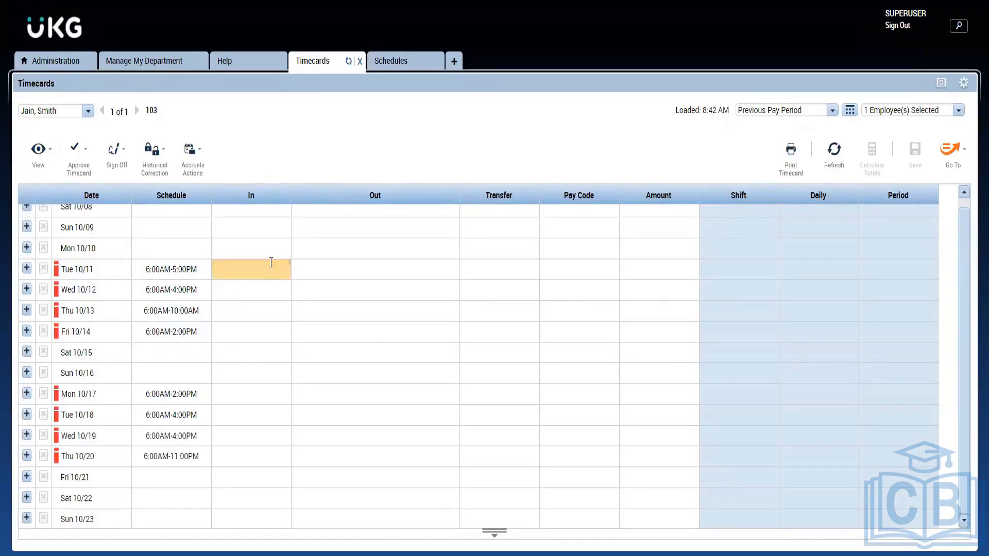
pyautogui.write('6a')
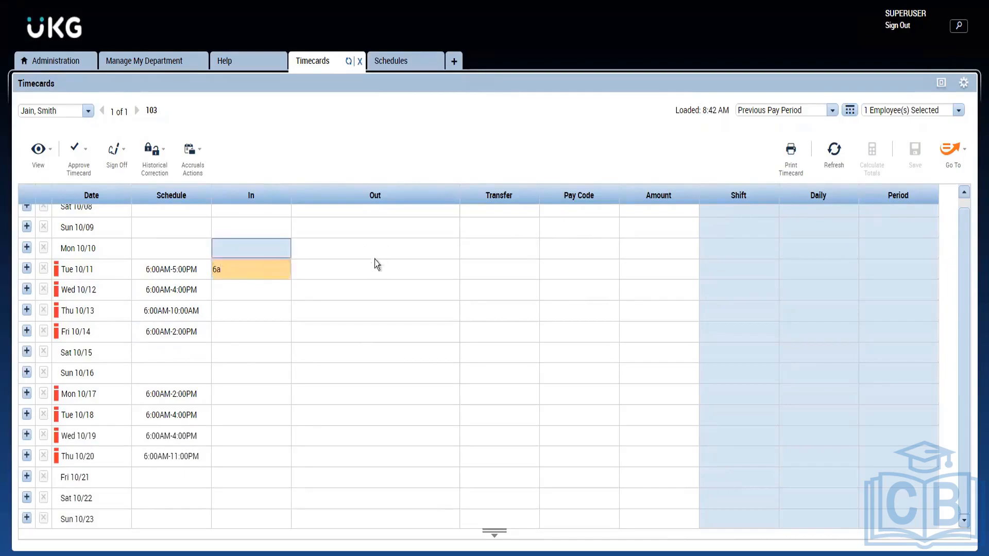
pyautogui.click(366, 267)
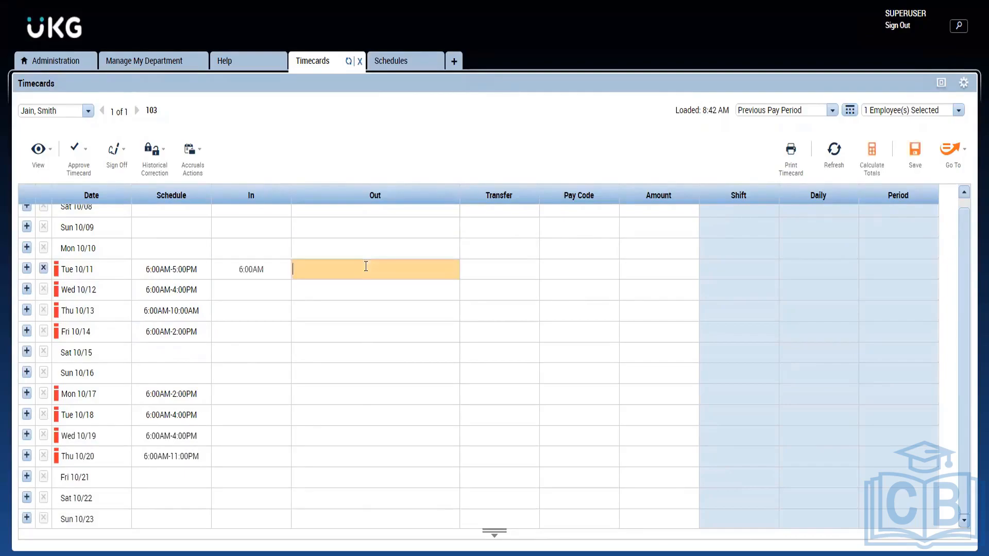
pyautogui.write('5p')
pyautogui.press('Return')
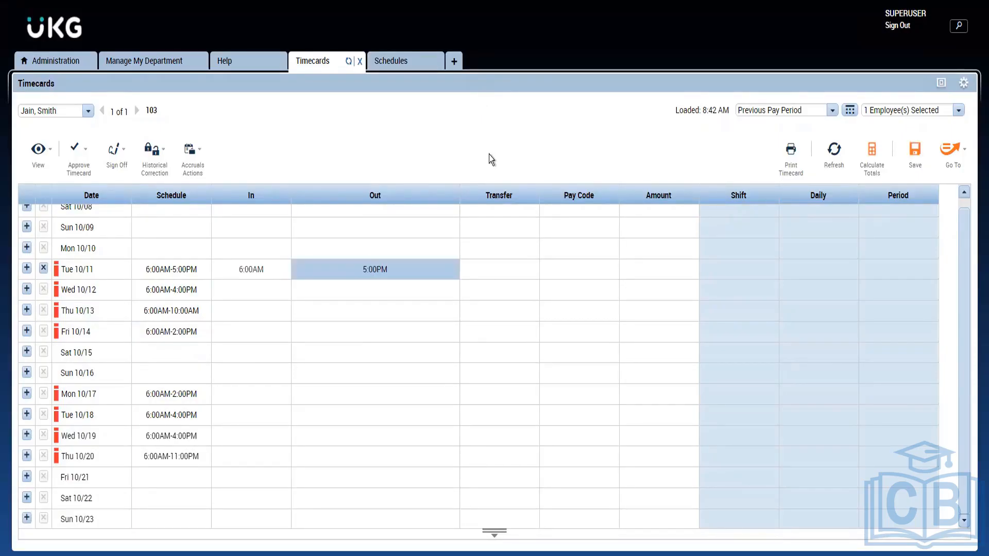
pyautogui.click(915, 155)
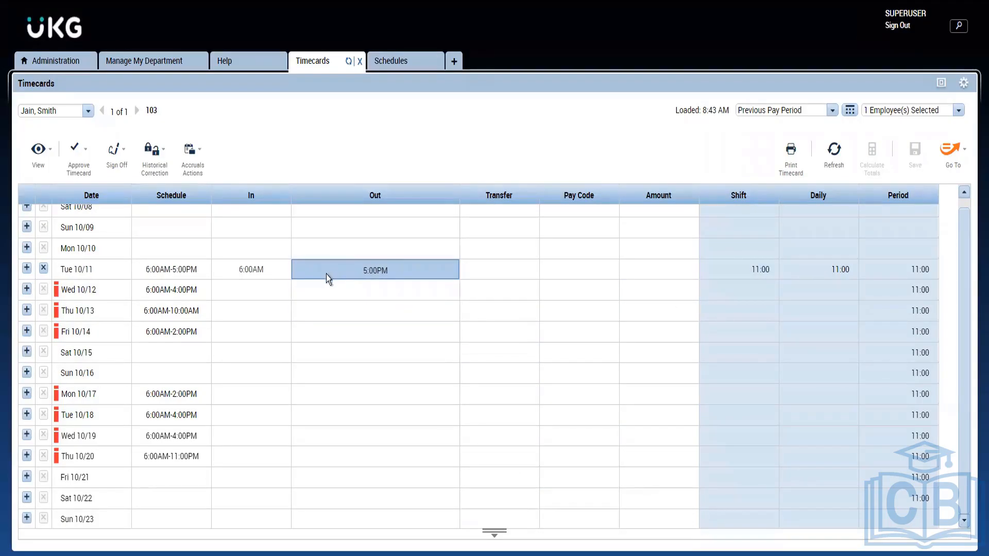
# Enter a 6:00AM in punch and a 12:00PM out punch for Wed 10/12
pyautogui.click(274, 289)
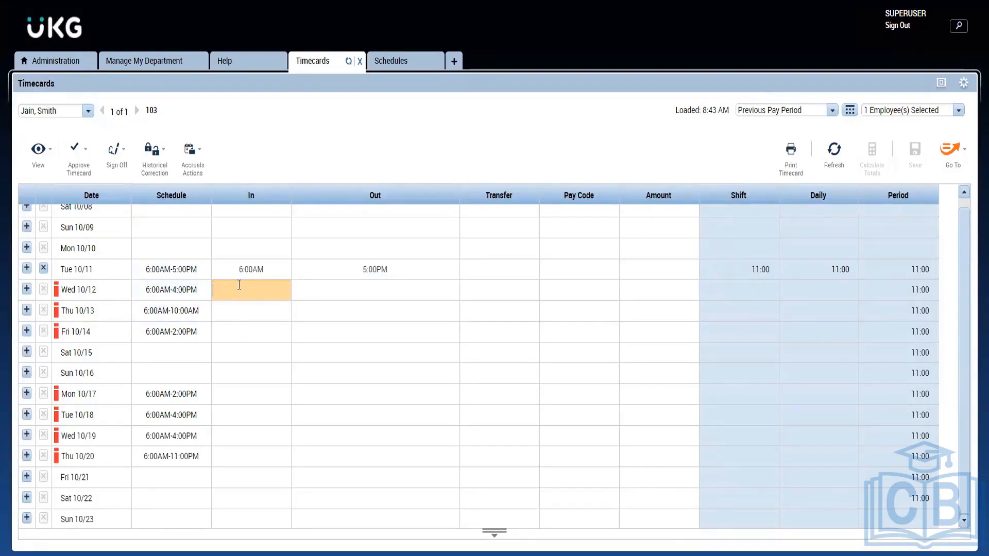
pyautogui.write('5')
pyautogui.write('6')
pyautogui.write('a')
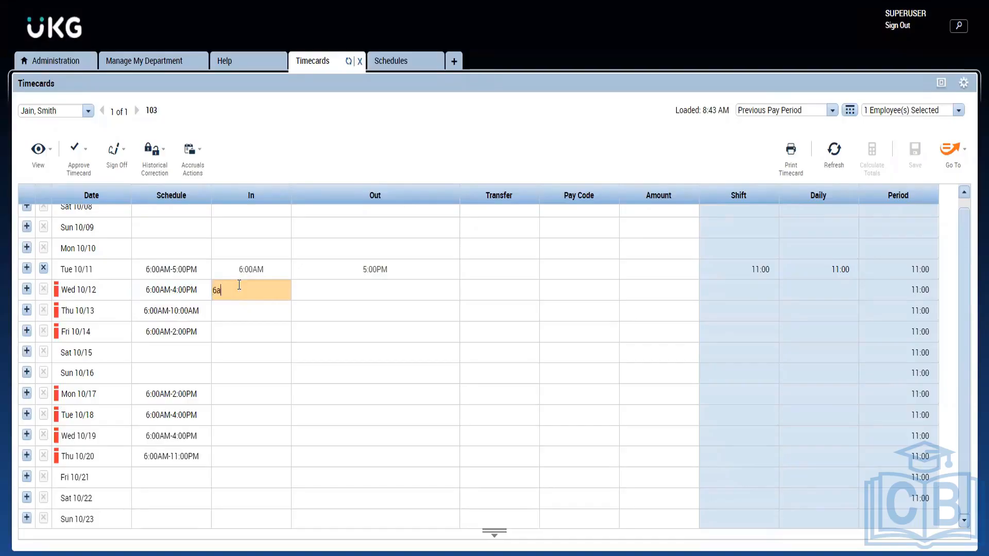
pyautogui.click(347, 289)
pyautogui.write('2')
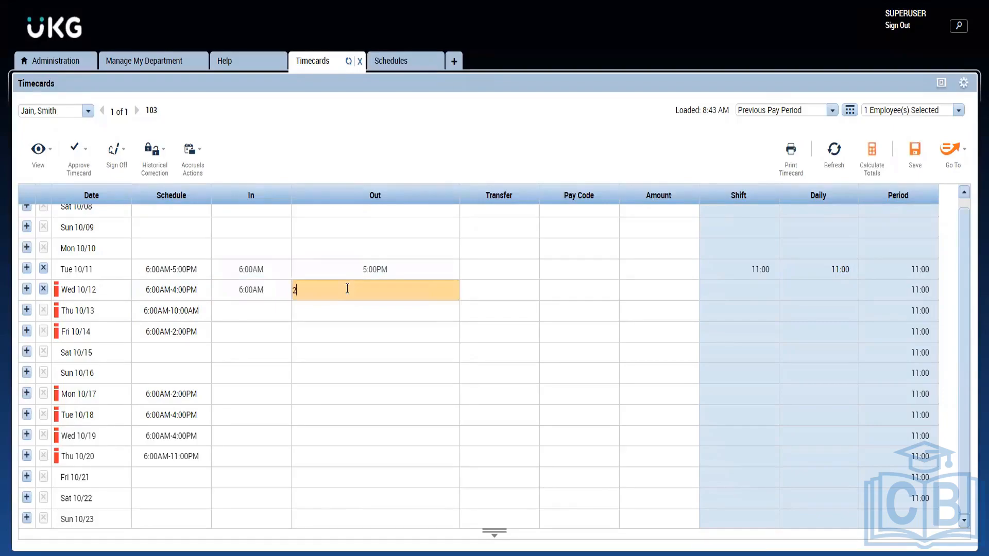
pyautogui.press('BackSpace')
pyautogui.write('12p')
pyautogui.click(428, 132)
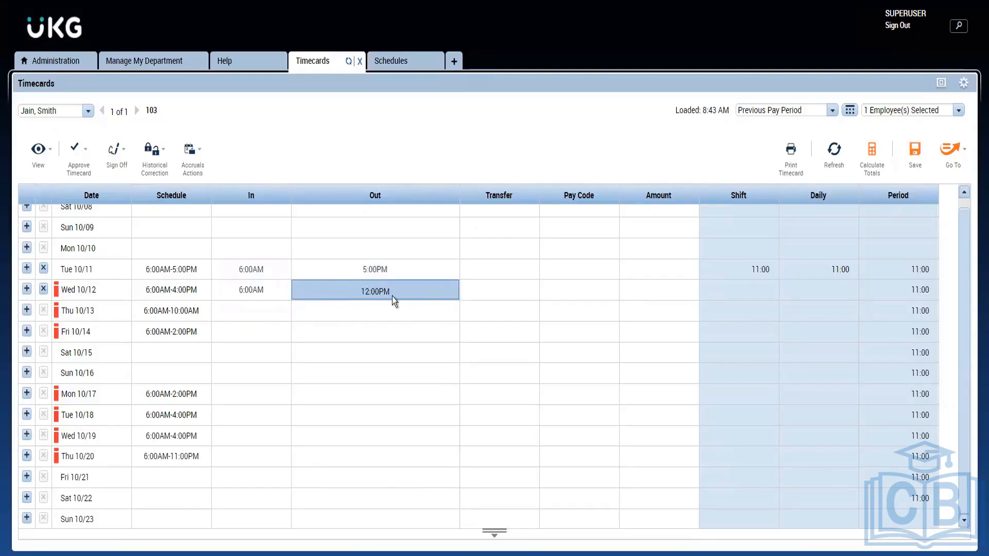
# Add a second row for Wed 10/12 with a 1:00PM in punch and a 4:00PM out punch, and save the timecard
pyautogui.click(27, 290)
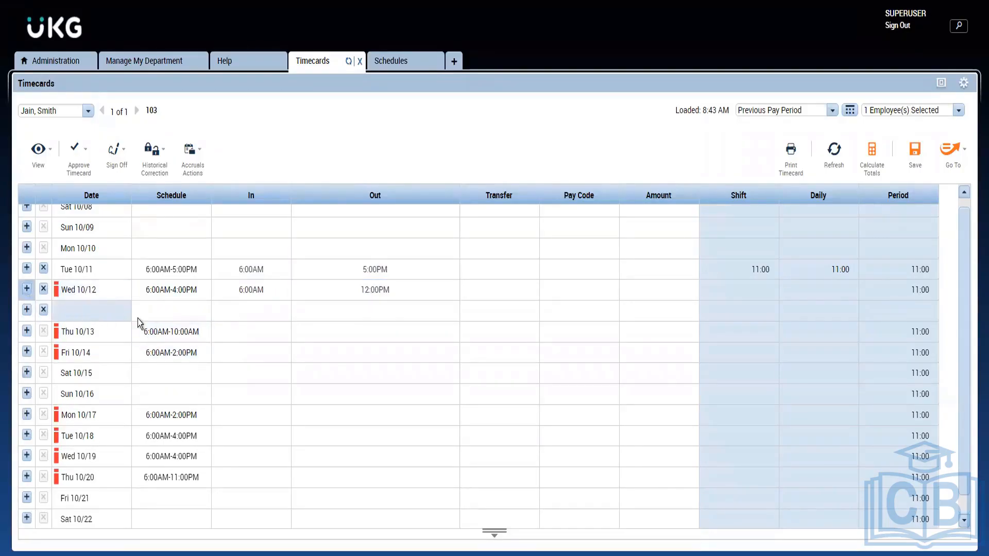
pyautogui.click(314, 326)
pyautogui.click(264, 308)
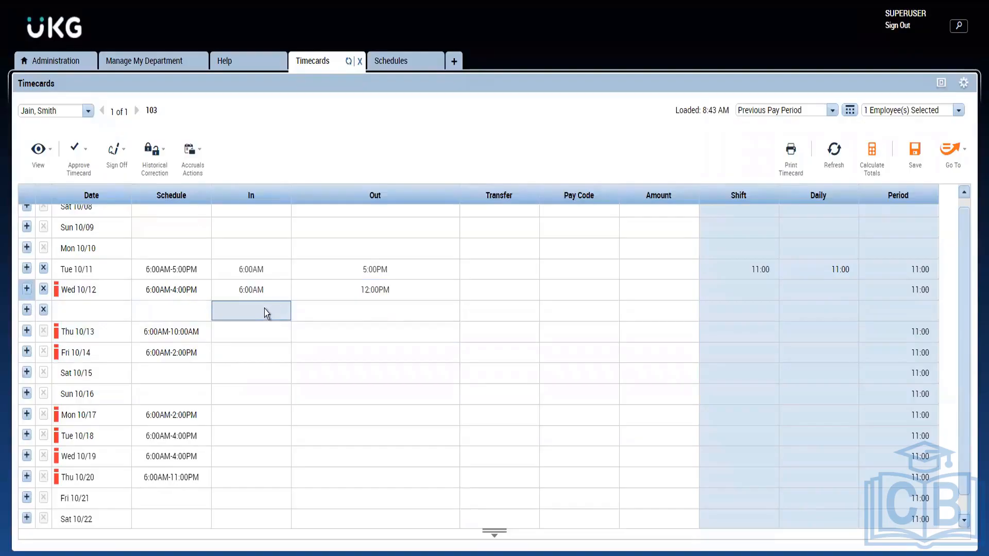
pyautogui.click(264, 307)
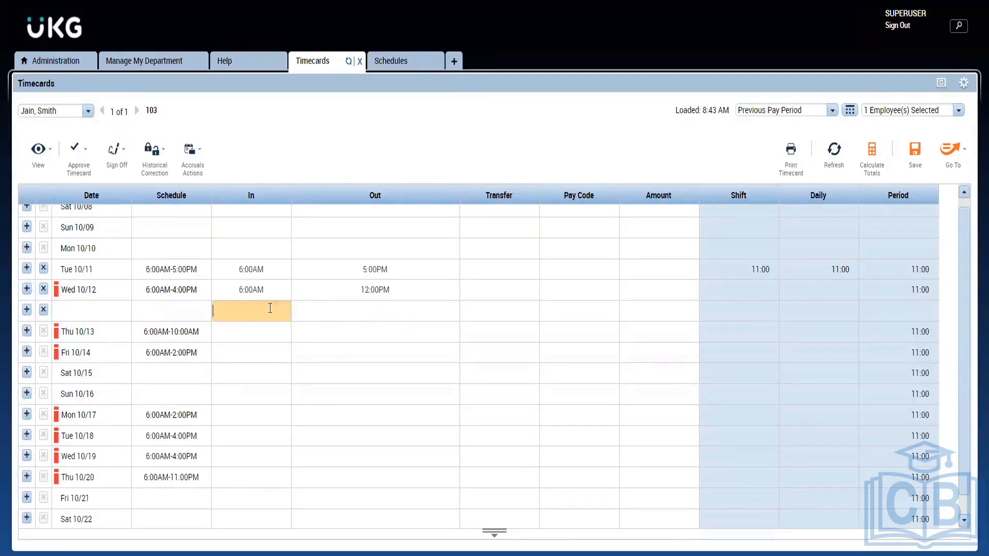
pyautogui.write('1pm')
pyautogui.click(328, 318)
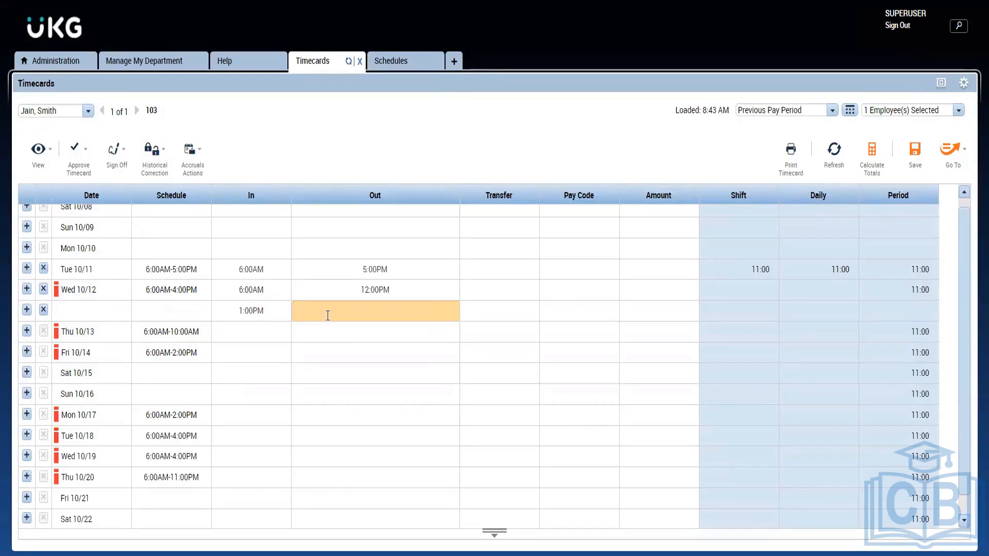
pyautogui.write('4p')
pyautogui.press('Return')
pyautogui.click(914, 160)
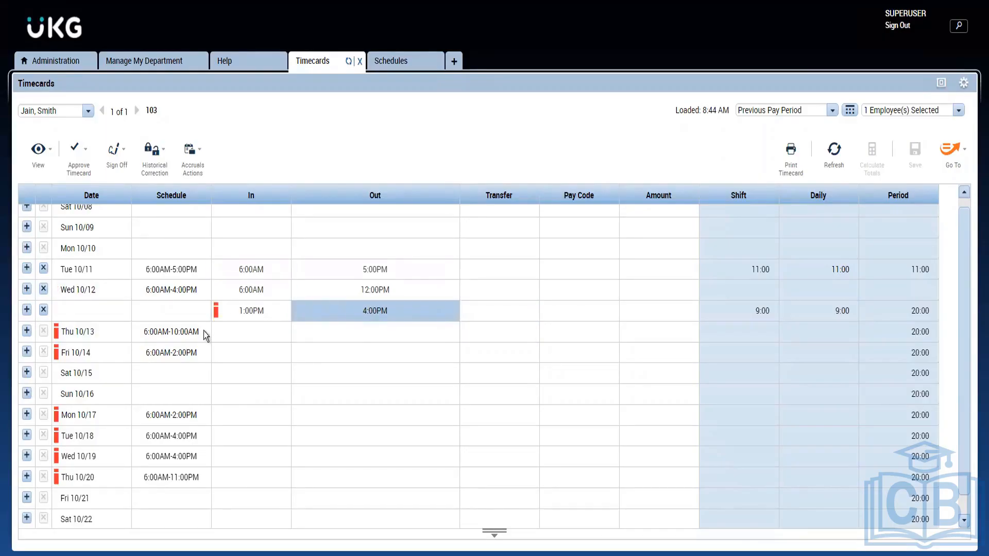
pyautogui.moveTo(218, 316)
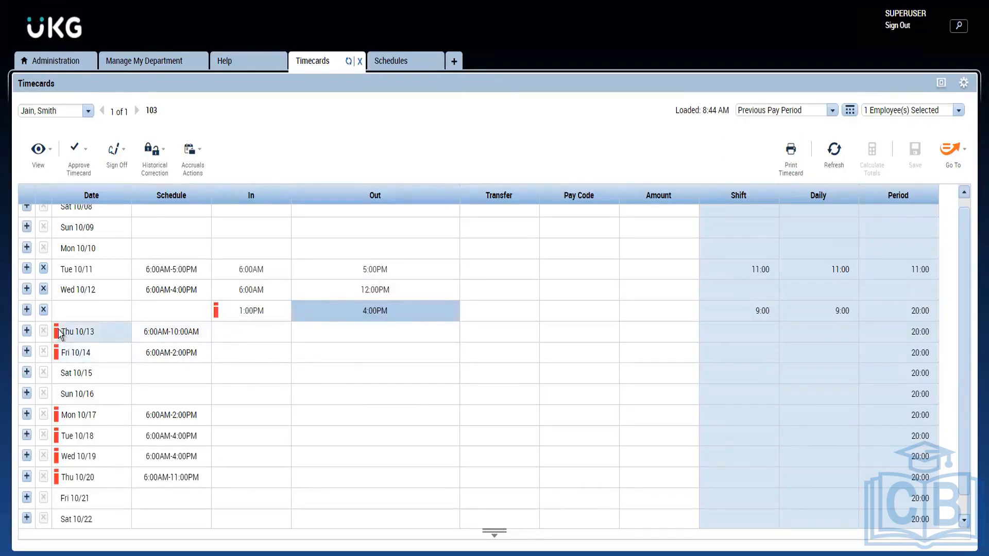
pyautogui.moveTo(59, 333)
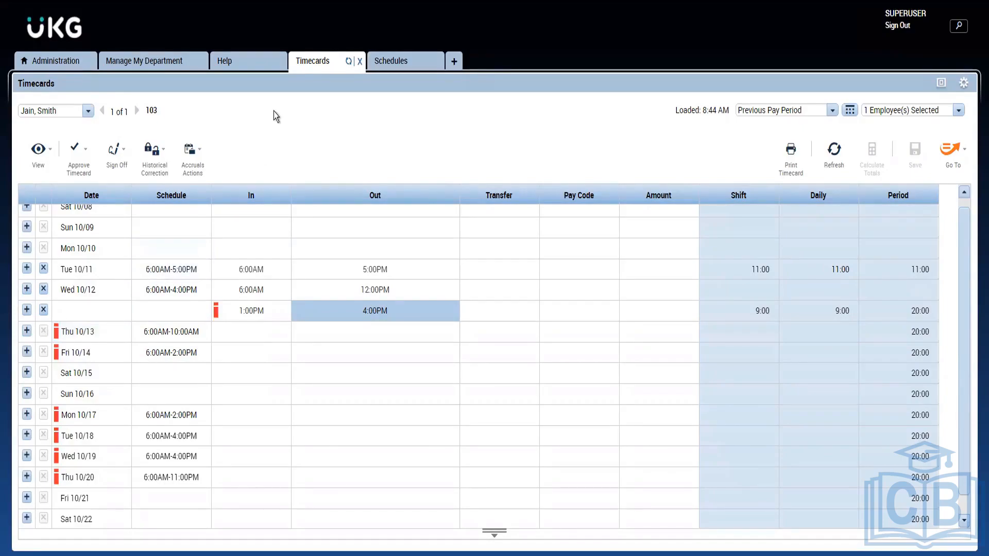
pyautogui.click(141, 63)
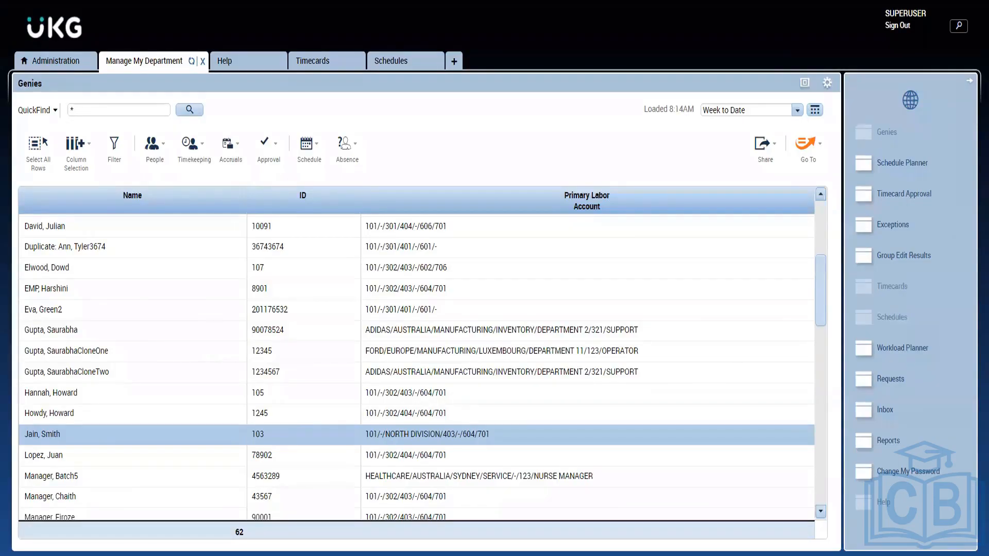
pyautogui.click(319, 65)
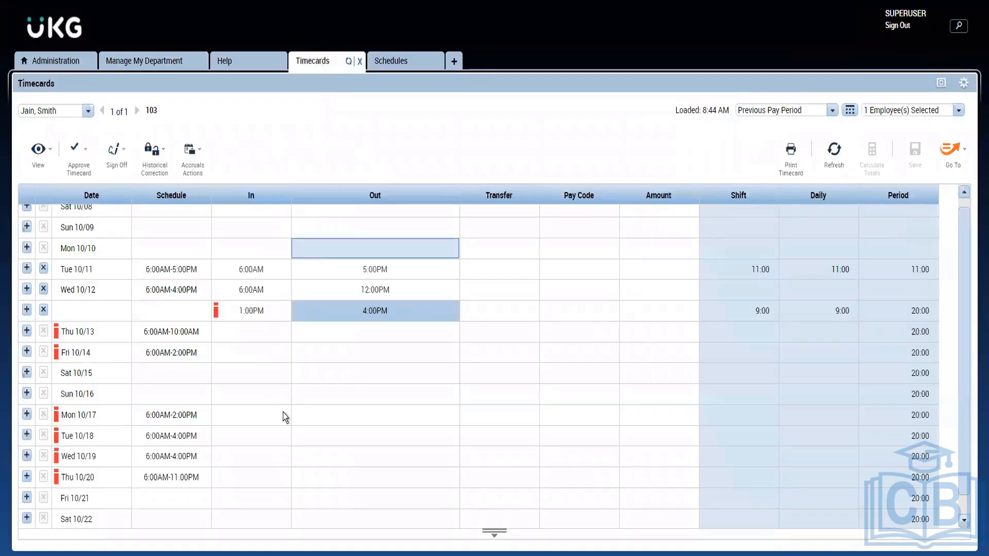
# Enter a 6:00AM in punch and an 11:00AM out punch for Fri 10/14, and save the timecard
pyautogui.click(243, 333)
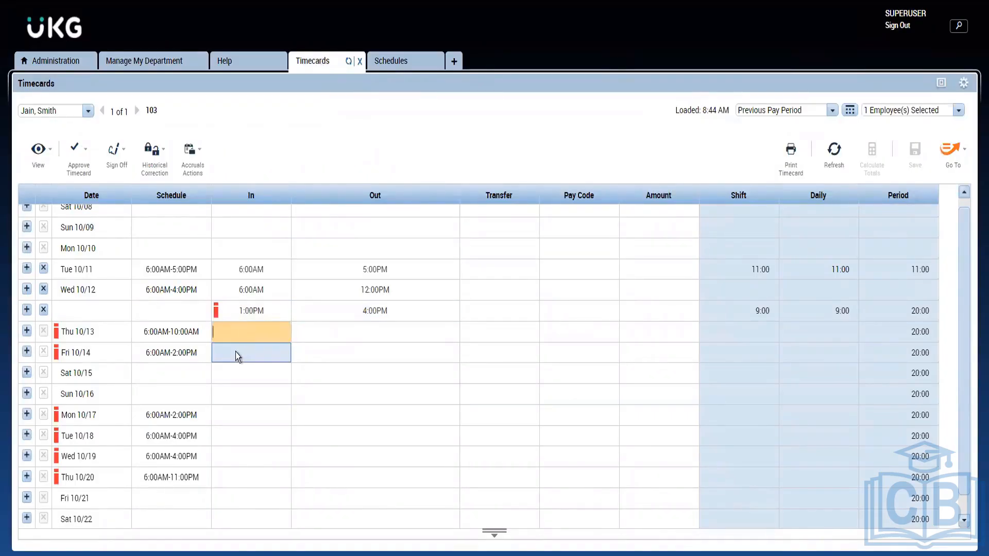
pyautogui.click(236, 351)
pyautogui.write('6a')
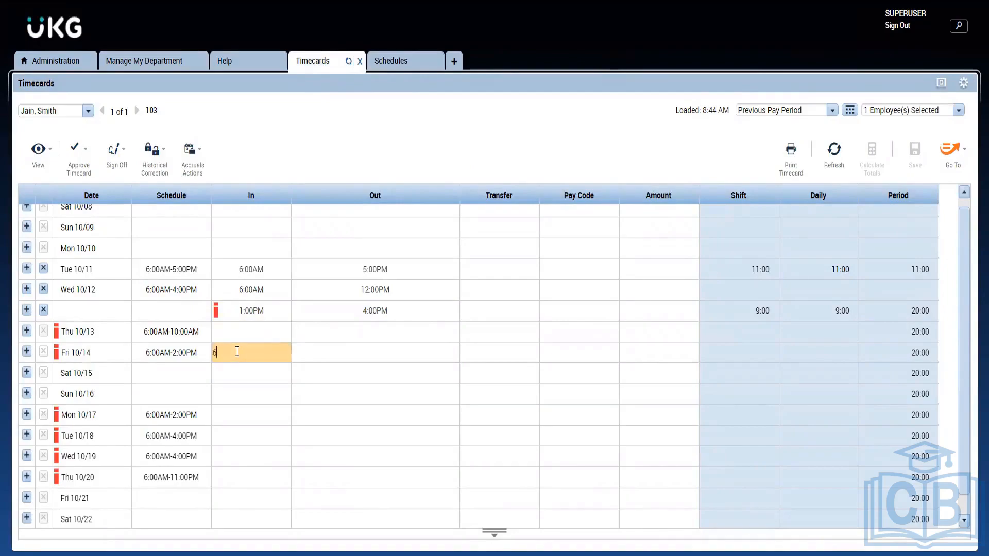
pyautogui.click(322, 358)
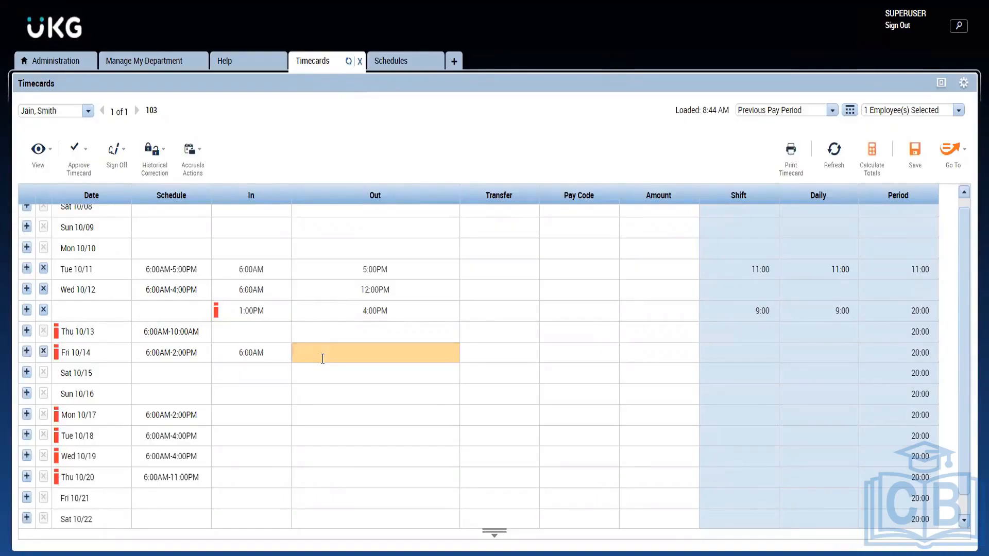
pyautogui.write('11a')
pyautogui.press('Return')
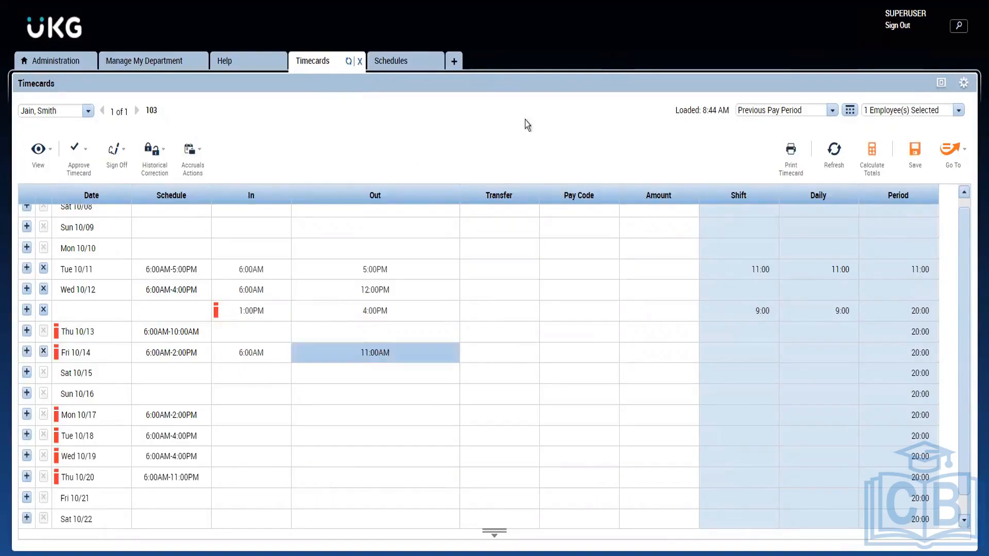
pyautogui.click(916, 149)
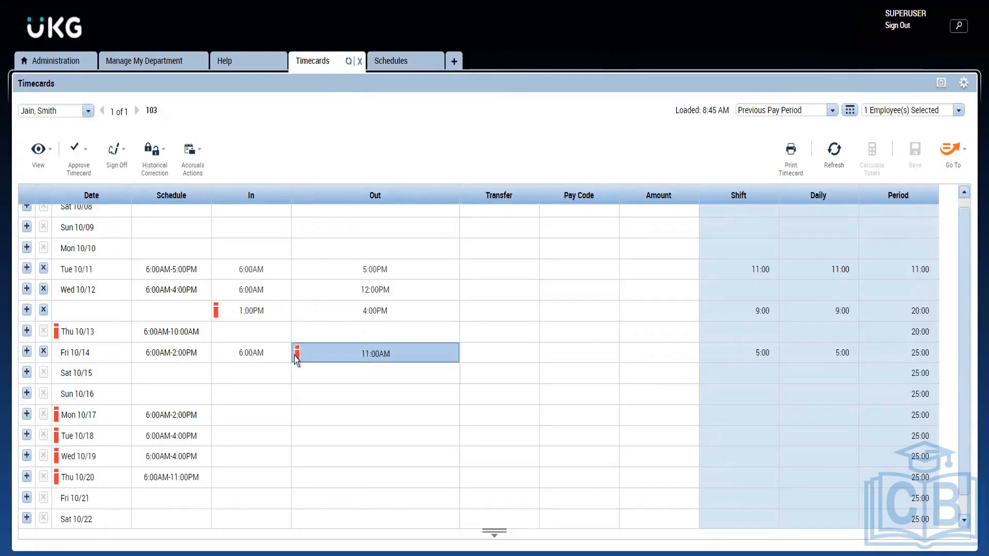
# Choose CF Sick with Doctors Note as the comment for the Fri 10/14 11:00AM out punch
pyautogui.moveTo(297, 359)
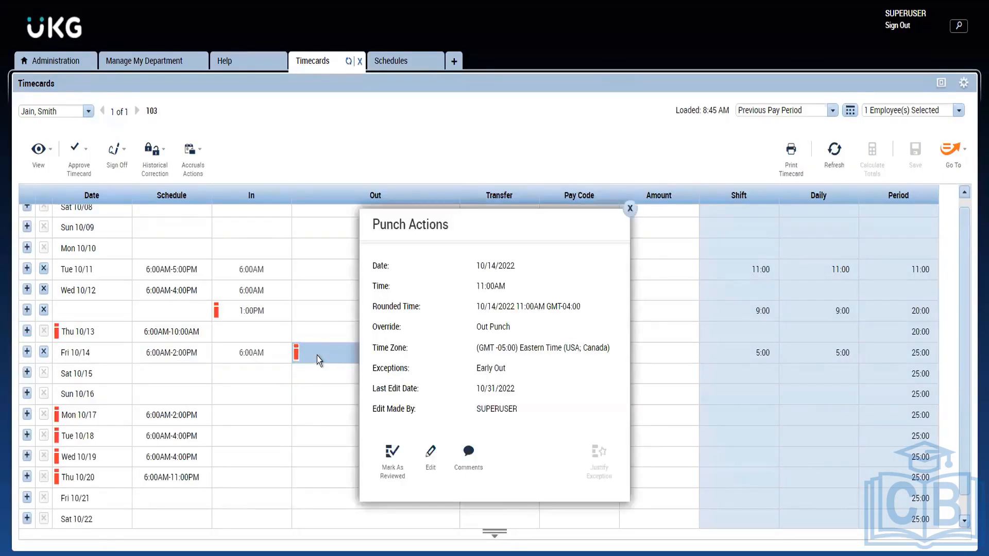
pyautogui.click(468, 454)
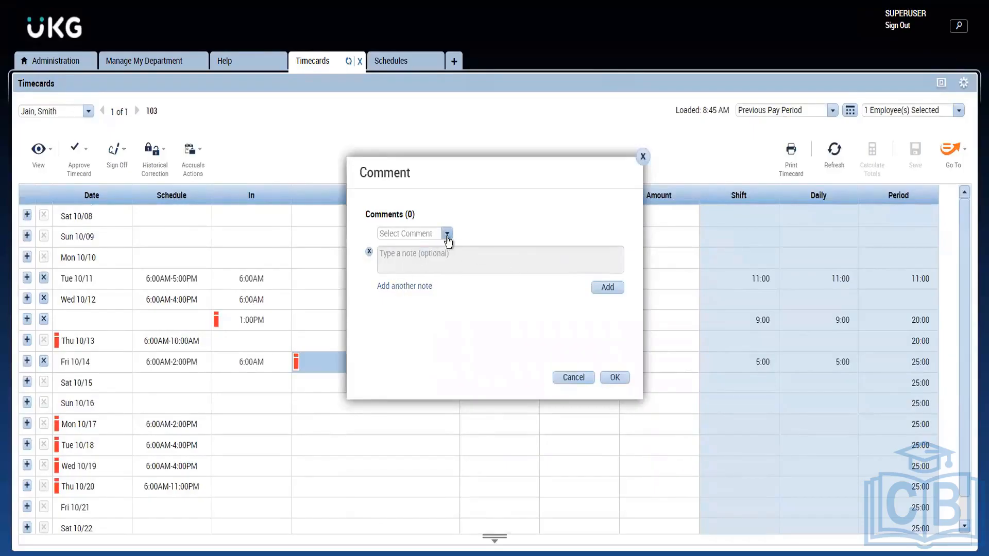
pyautogui.click(447, 235)
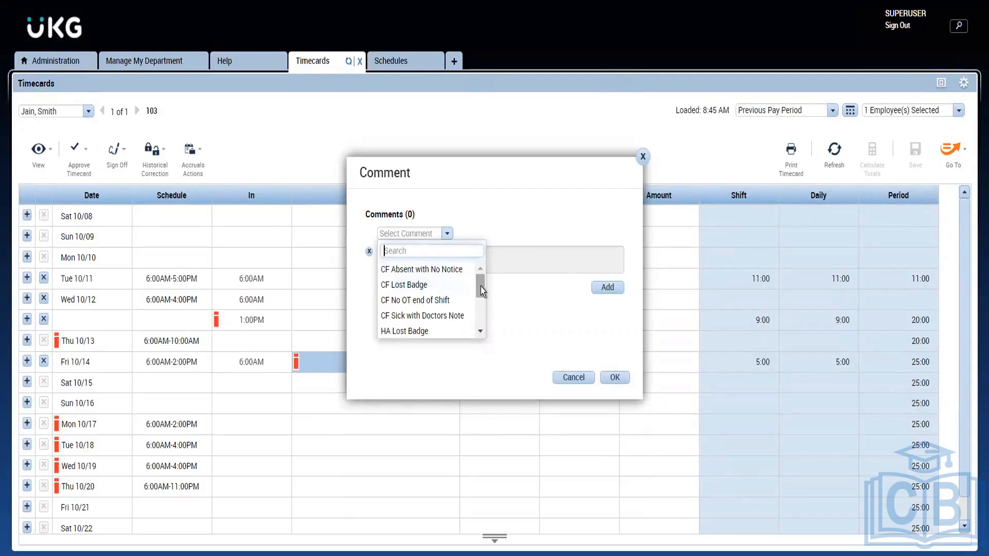
pyautogui.moveTo(481, 286)
pyautogui.mouseDown()
pyautogui.moveTo(477, 336)
pyautogui.moveTo(477, 289)
pyautogui.moveTo(477, 299)
pyautogui.mouseUp()
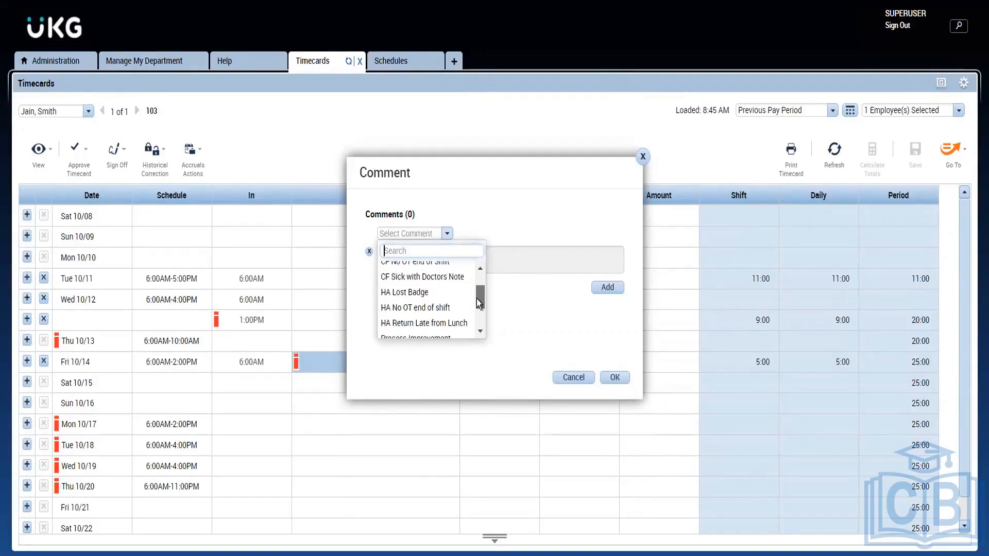
pyautogui.click(429, 280)
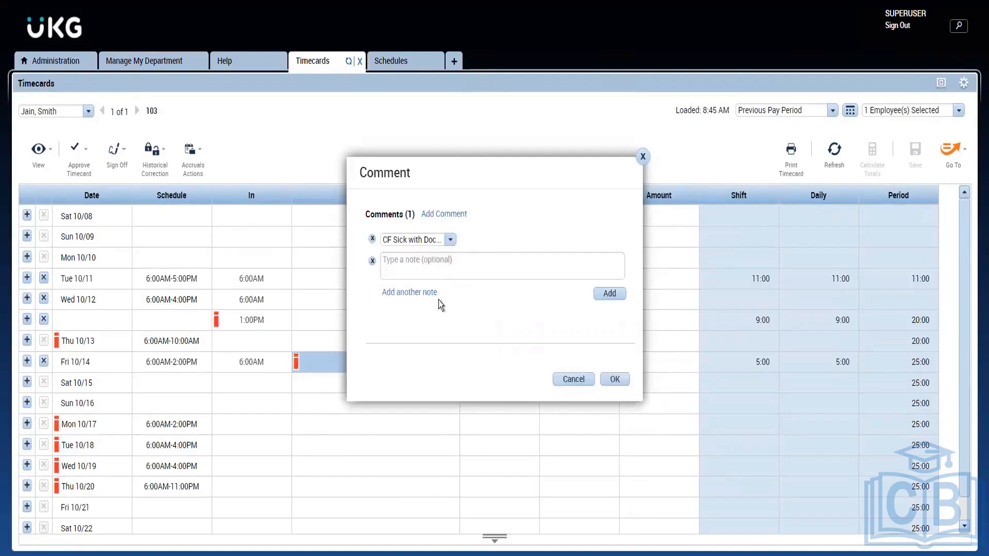
pyautogui.click(482, 270)
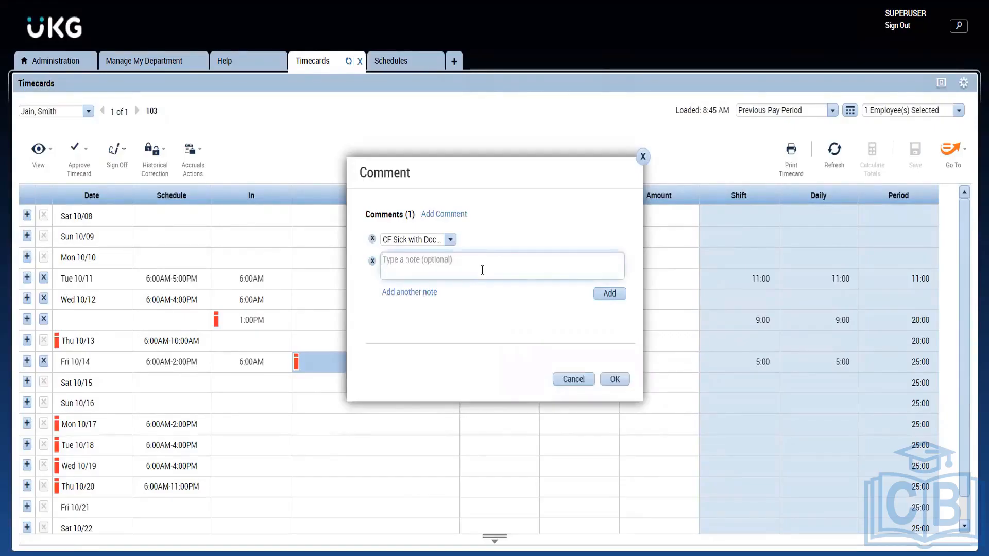
pyautogui.click(449, 240)
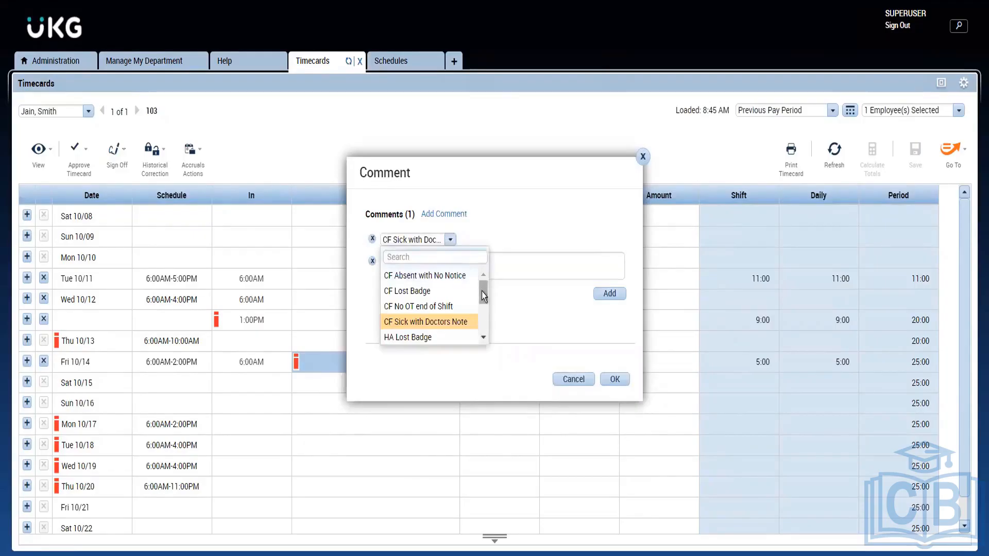
pyautogui.moveTo(481, 291); pyautogui.dragTo(481, 337)
pyautogui.scroll(3, 488, 280)
pyautogui.click(511, 258)
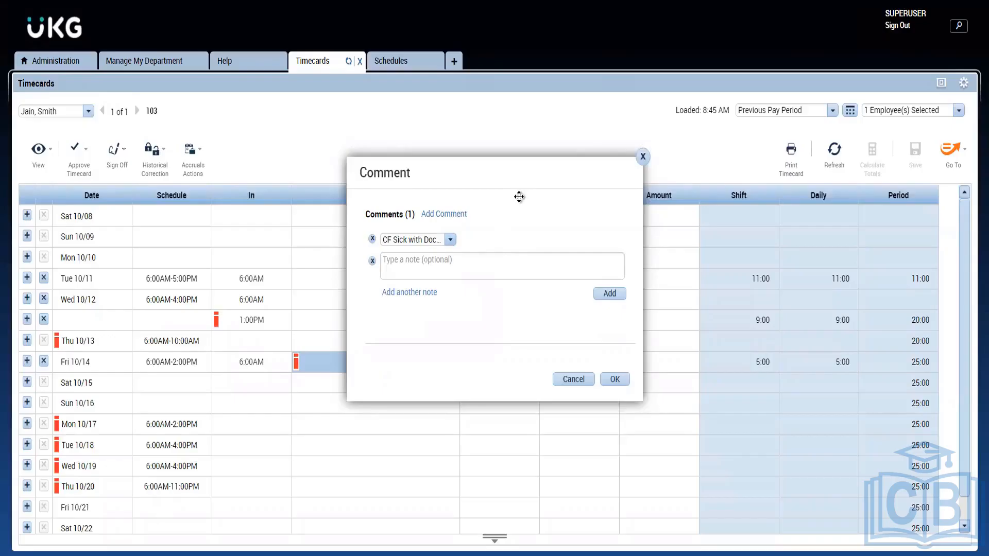
pyautogui.moveTo(519, 195); pyautogui.dragTo(521, 196)
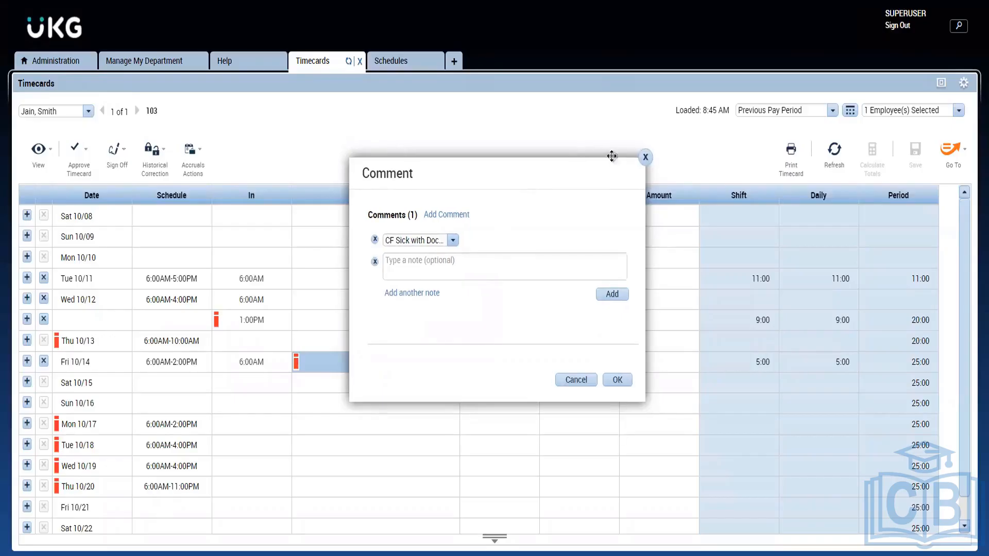
# Add the note "Eye Pain" to the punch comment and confirm the comment
pyautogui.click(417, 274)
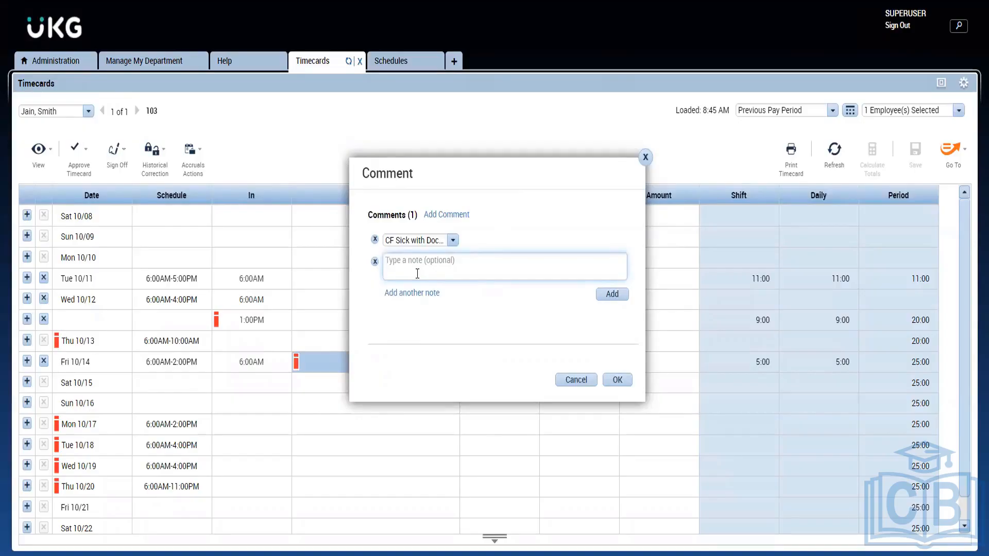
pyautogui.write('Eye Pain')
pyautogui.click(432, 336)
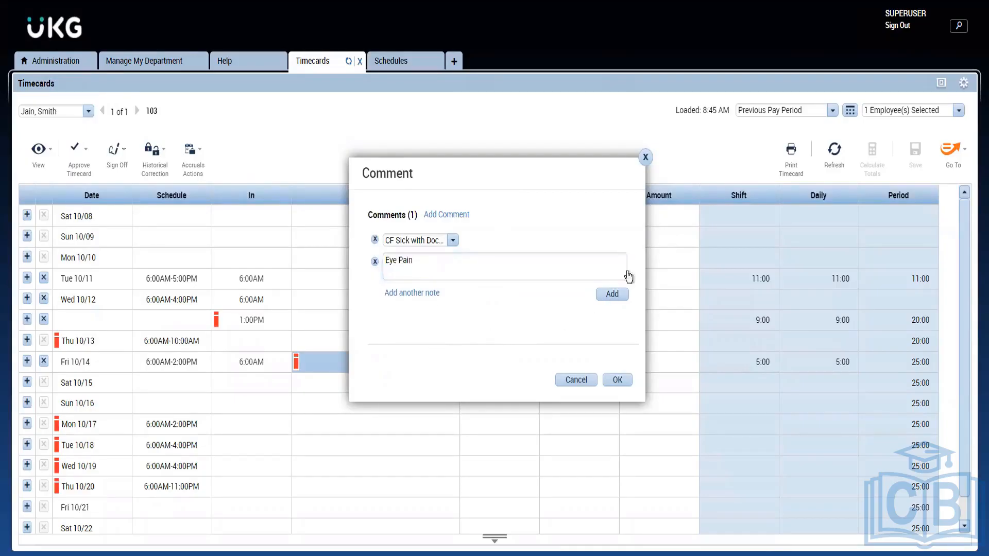
pyautogui.click(611, 293)
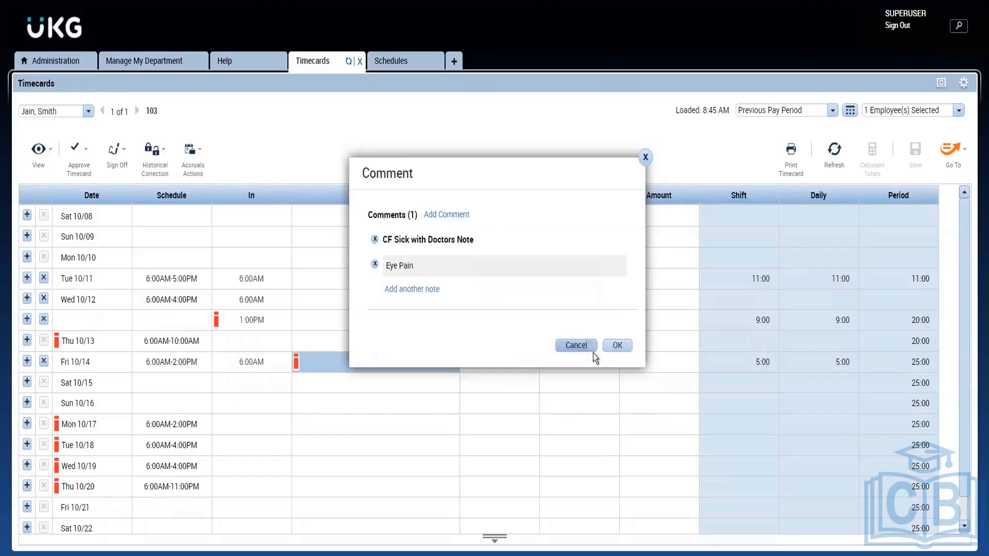
pyautogui.click(615, 345)
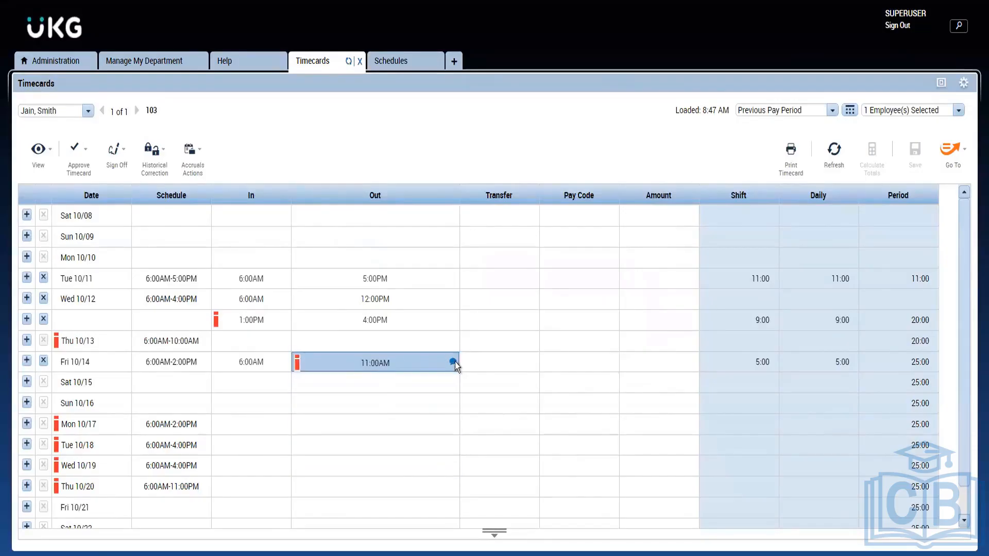
# Mark the Fri 10/14 out punch exception as reviewed and save the timecard
pyautogui.moveTo(452, 363)
pyautogui.click(332, 360)
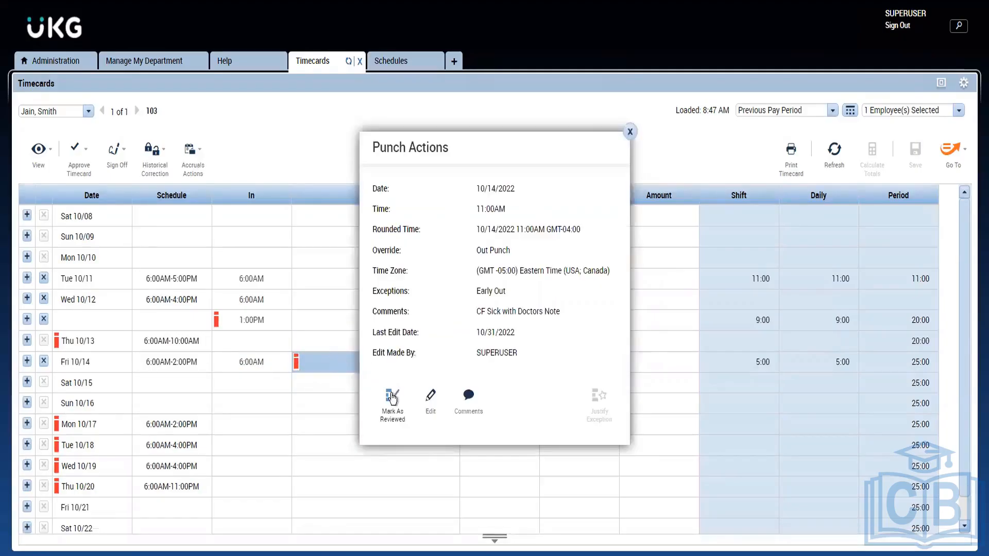
pyautogui.click(391, 397)
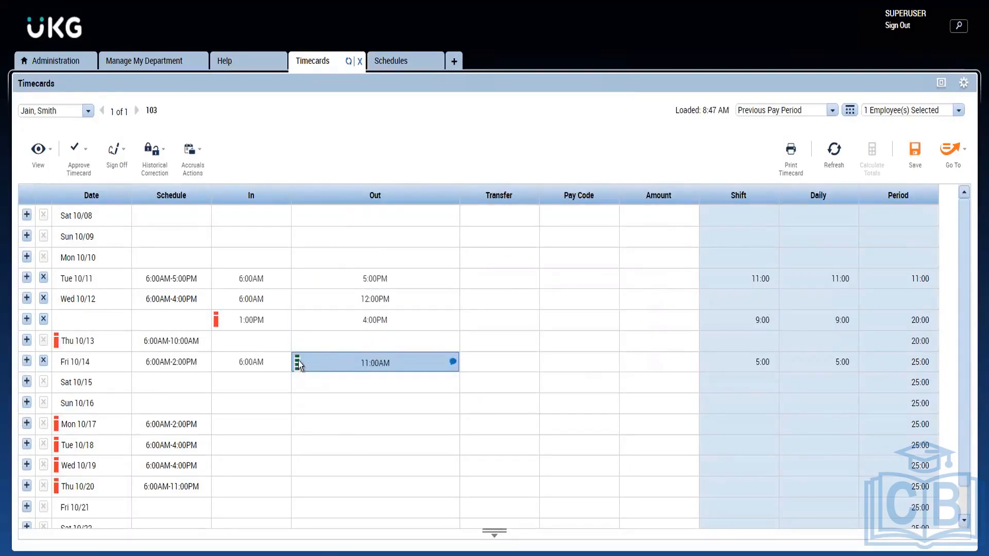
pyautogui.moveTo(296, 362)
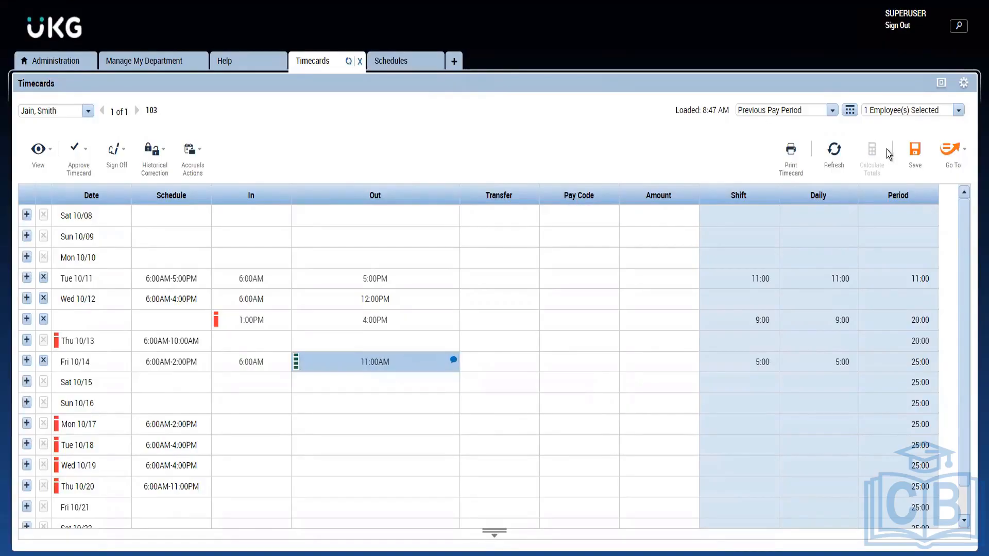
pyautogui.click(910, 164)
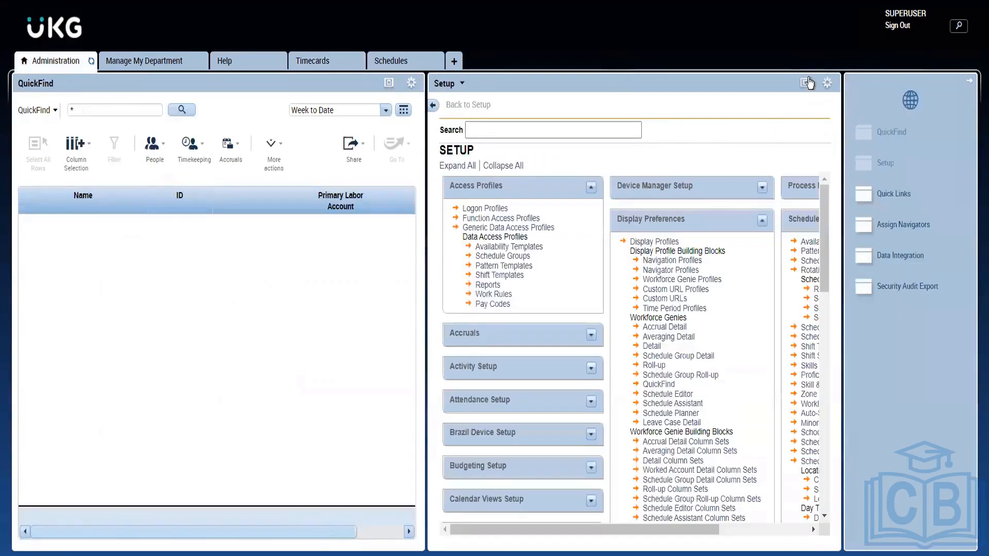
# In the Administration setup, open the Comments list under Common Setup and locate the CF Sick with Doctors Note entry
pyautogui.click(807, 82)
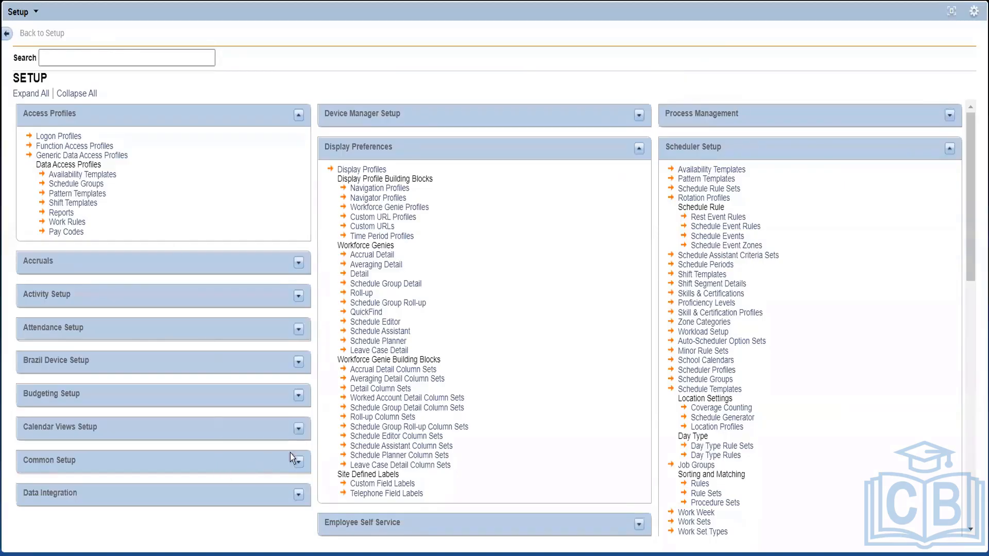
pyautogui.click(301, 464)
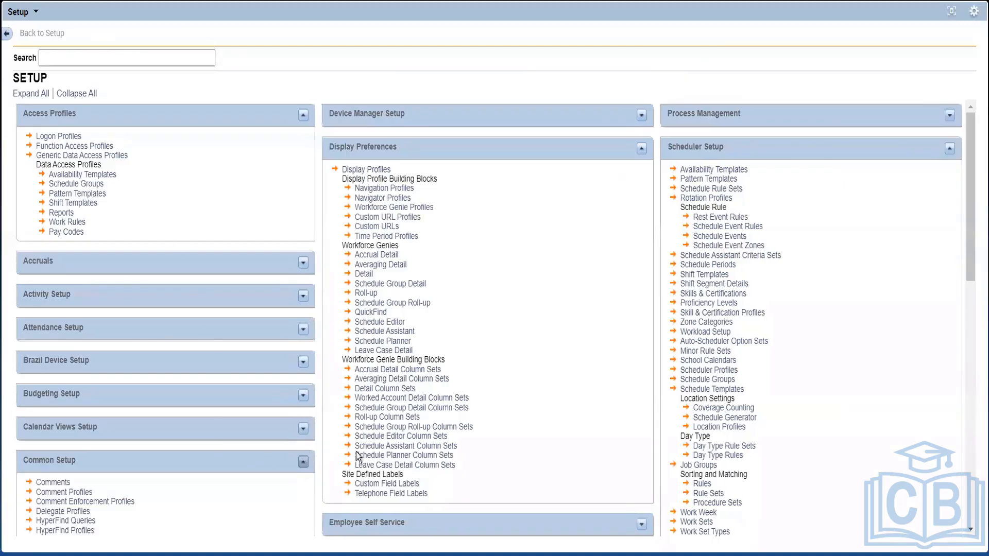
pyautogui.click(61, 484)
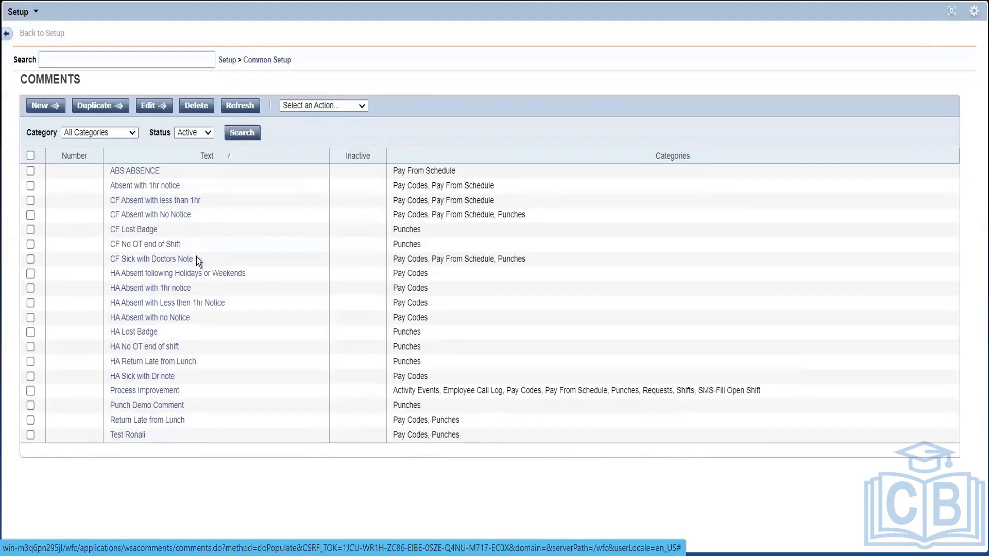
pyautogui.moveTo(197, 258); pyautogui.dragTo(89, 254)
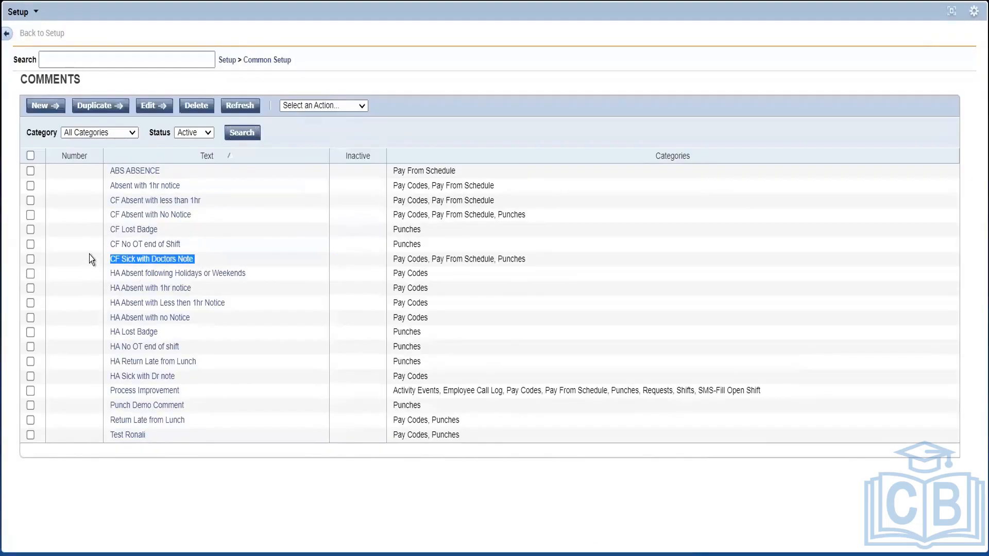
pyautogui.click(328, 300)
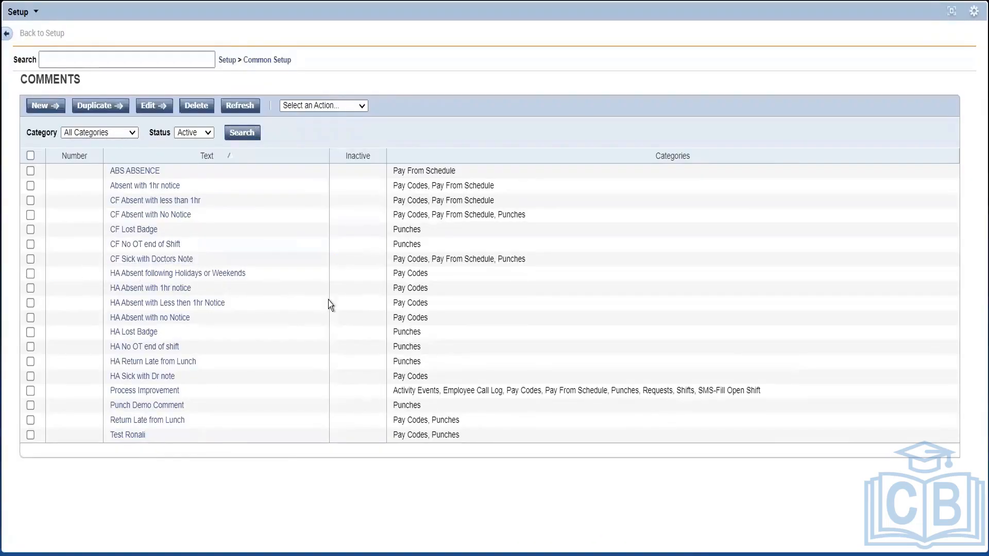
# Start a new comment and assign it the Pay Codes and Punches categories
pyautogui.click(42, 107)
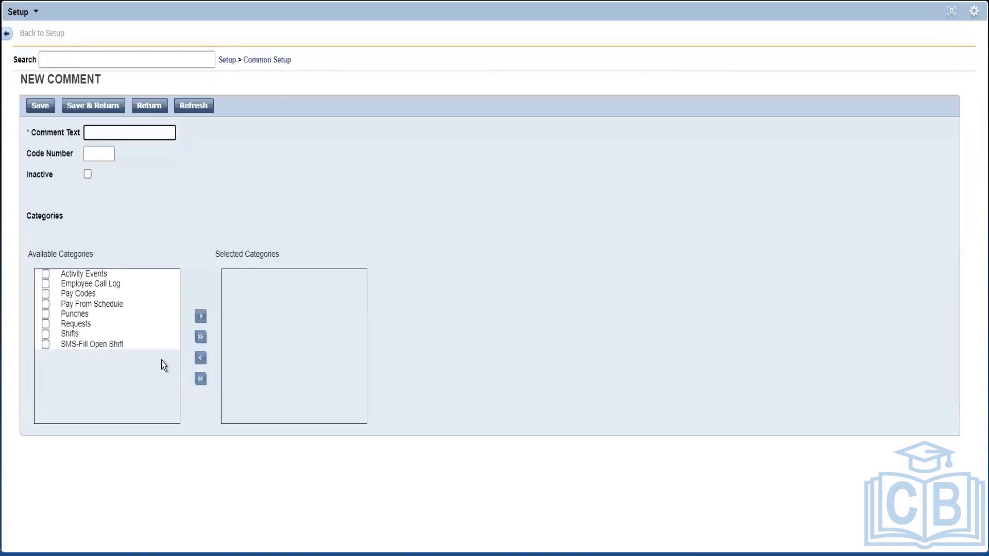
pyautogui.click(46, 317)
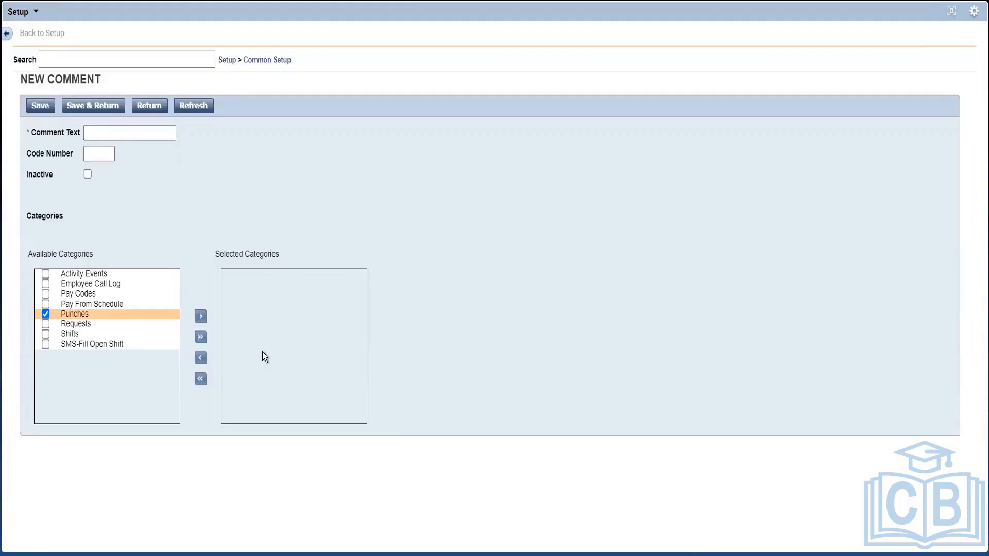
pyautogui.click(47, 294)
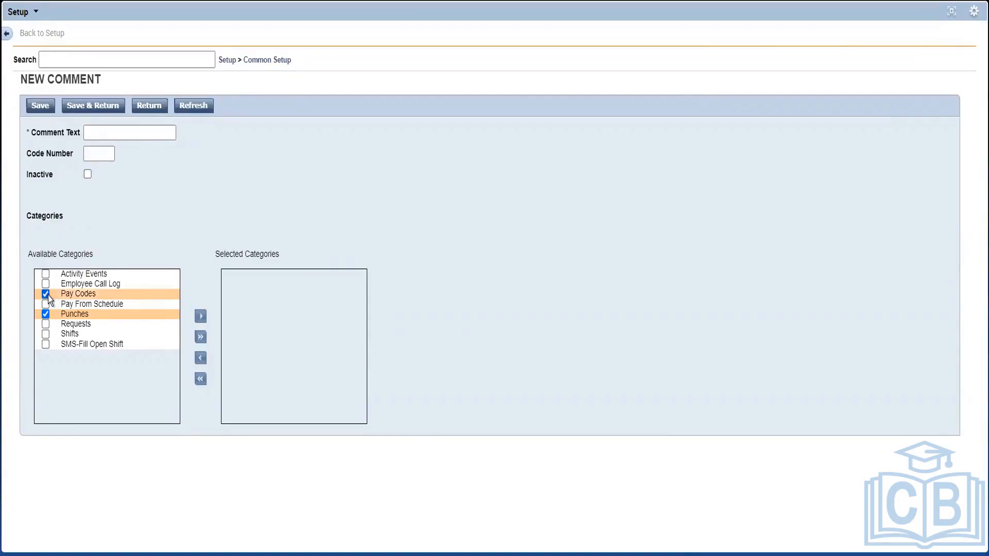
pyautogui.click(200, 317)
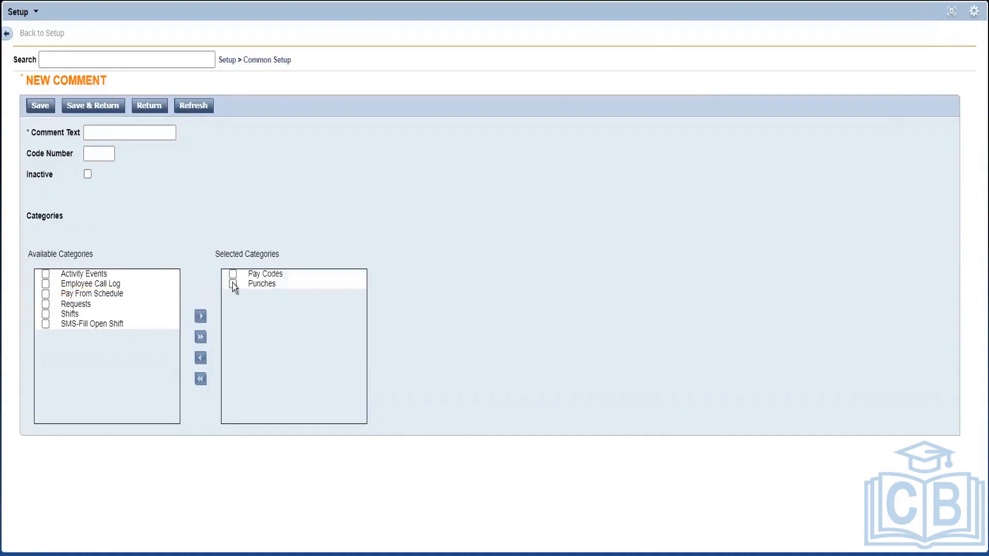
# Set the new comment's text to "Personal Emergency", save it and return to the comments list
pyautogui.click(107, 132)
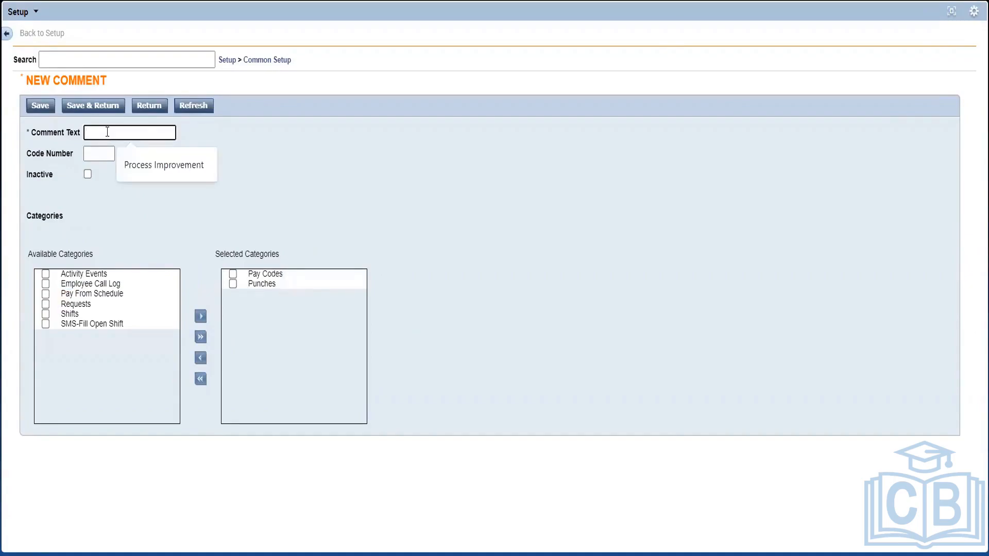
pyautogui.write('Per')
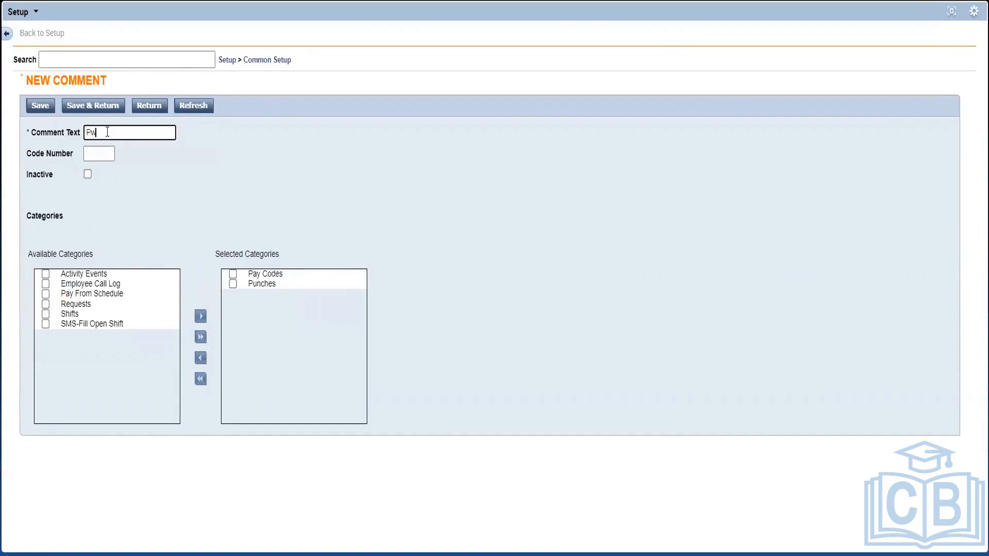
pyautogui.write('sonal Emergency')
pyautogui.click(191, 228)
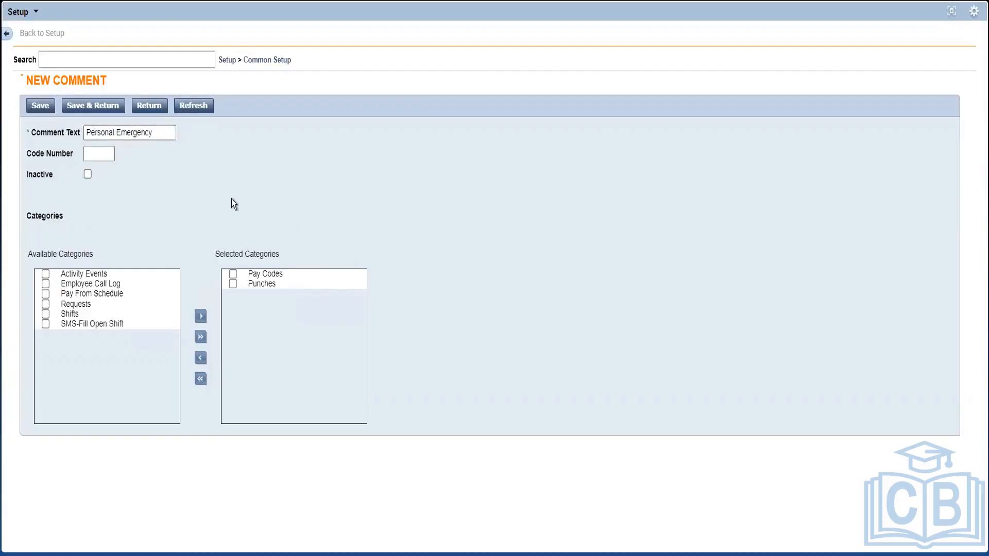
pyautogui.click(88, 108)
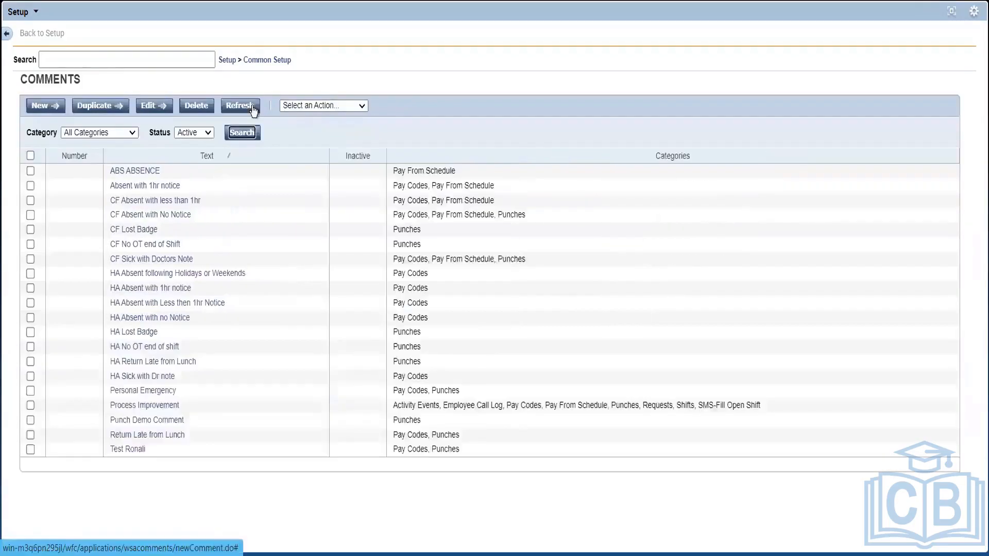
# Return to the open timecard, view the details of the Fri 10/14 out punch and open its comments
pyautogui.click(951, 12)
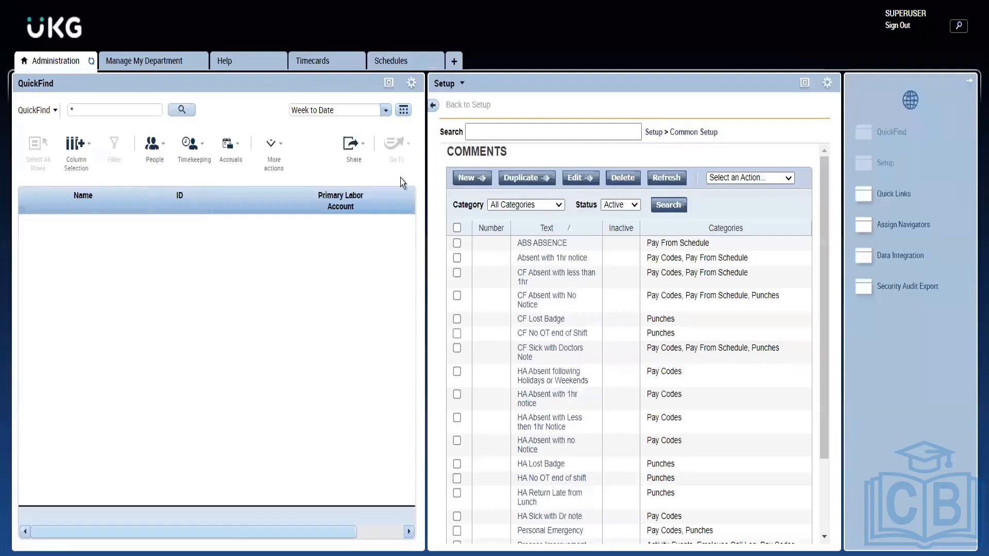
pyautogui.click(316, 63)
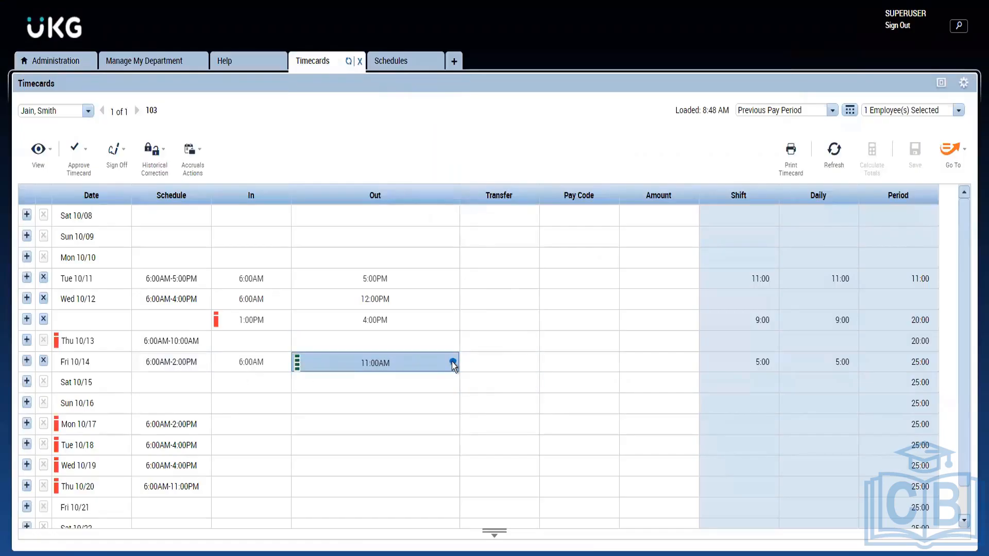
pyautogui.moveTo(452, 361)
pyautogui.click(452, 362)
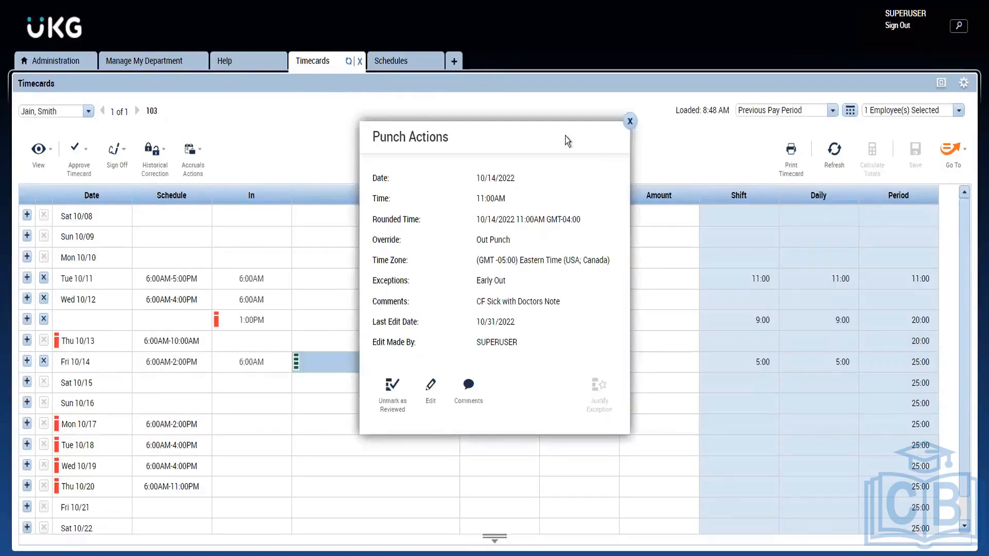
pyautogui.click(630, 122)
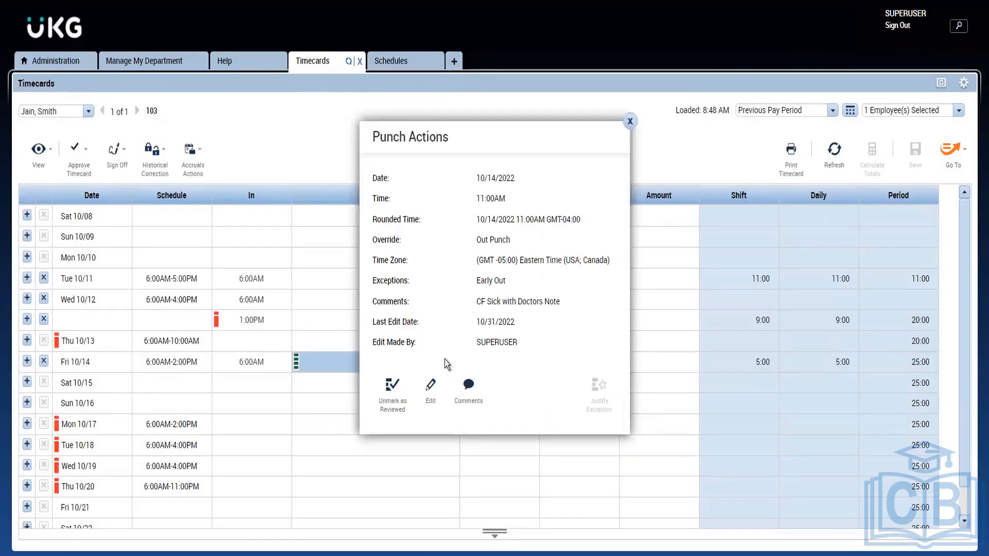
pyautogui.click(467, 399)
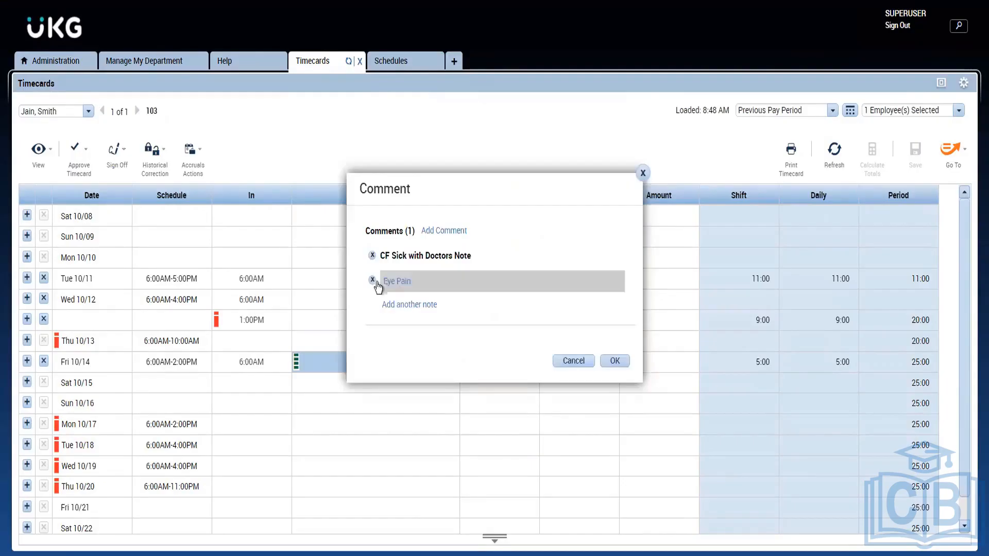
# Try to replace the punch's CF Sick with Doctors Note comment and Eye Pain note, searching the available comments for "per"
pyautogui.click(371, 282)
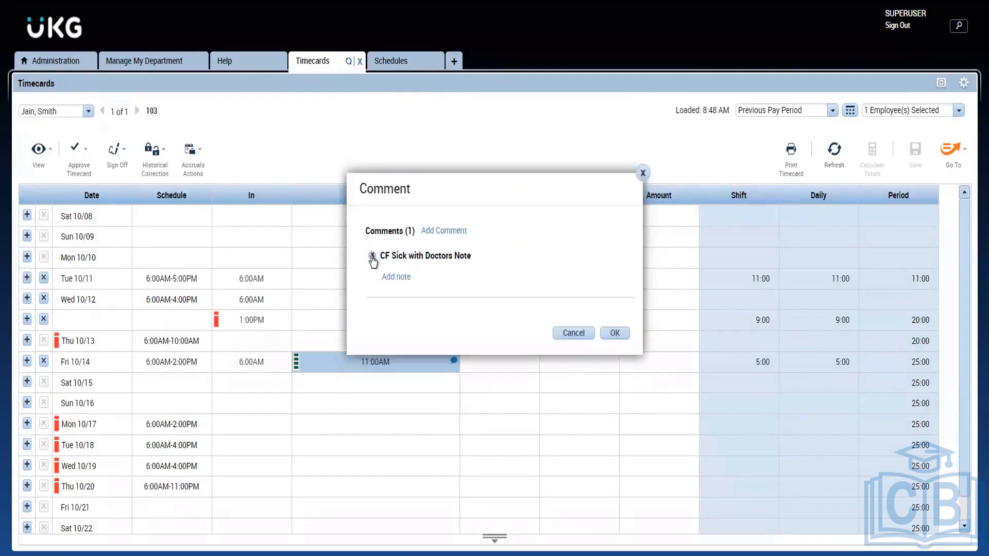
pyautogui.click(372, 255)
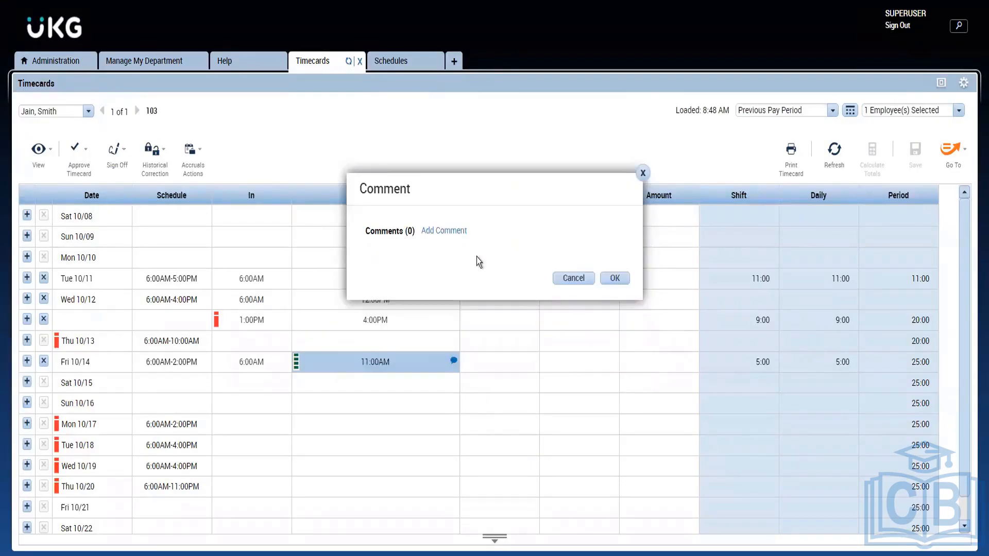
pyautogui.click(446, 231)
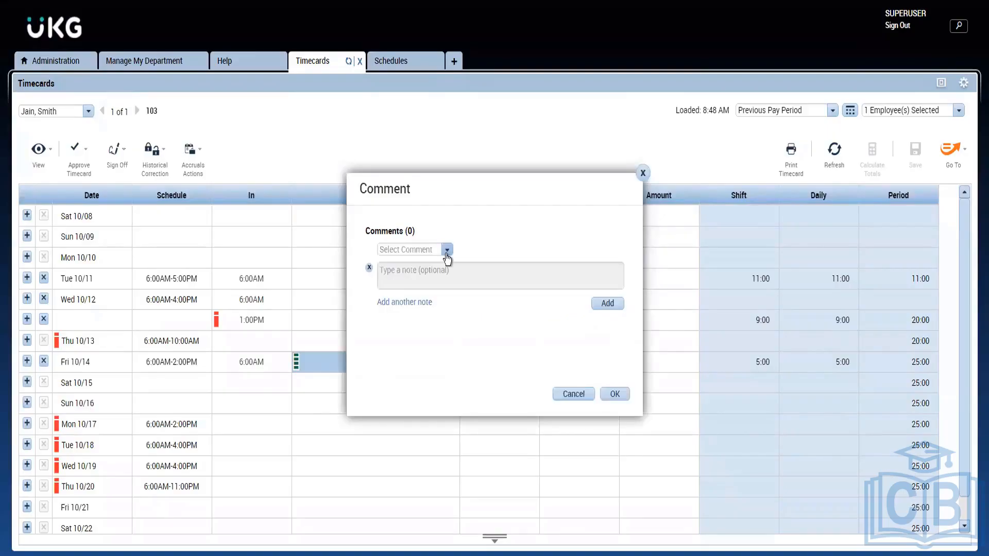
pyautogui.click(447, 253)
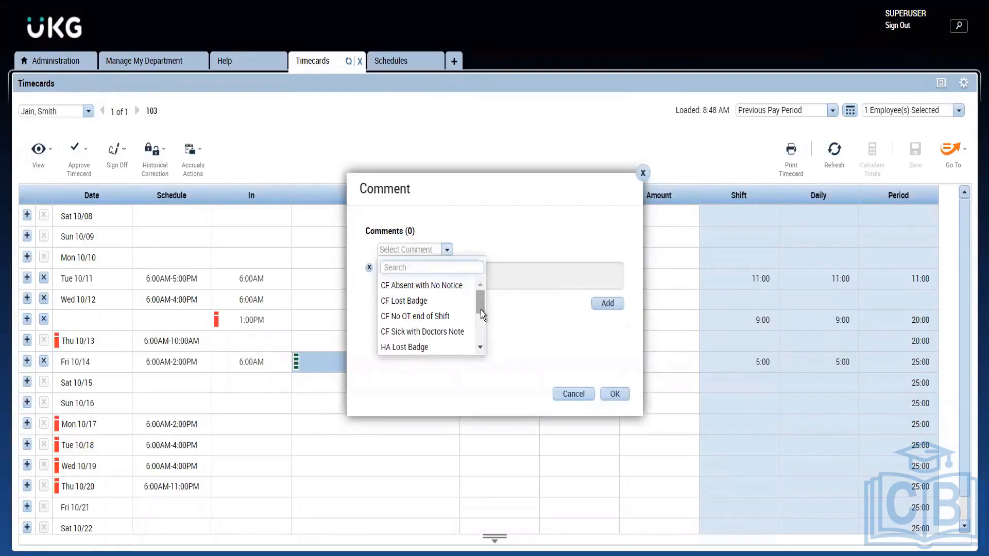
pyautogui.write('per')
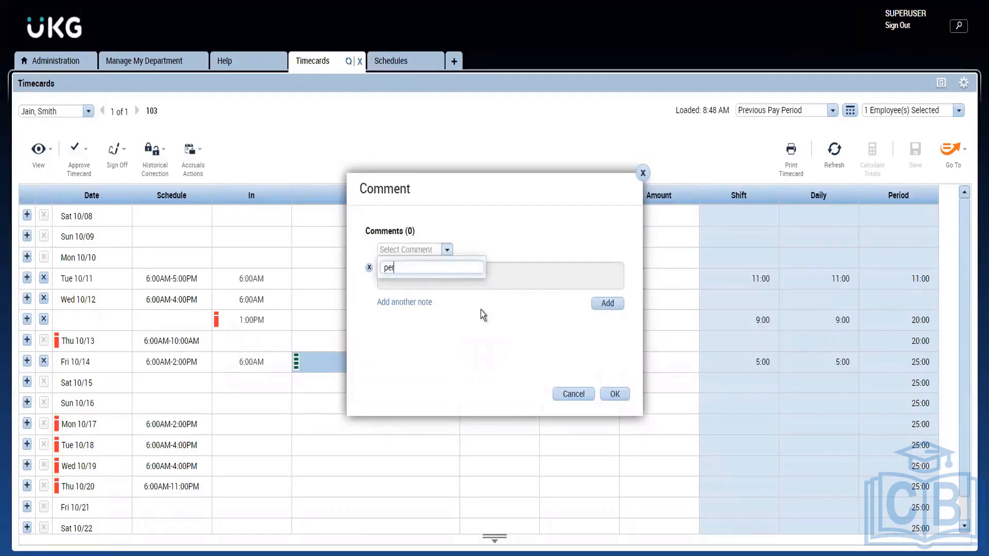
pyautogui.press('BackSpace')
pyautogui.press('BackSpace')
pyautogui.press('BackSpace')
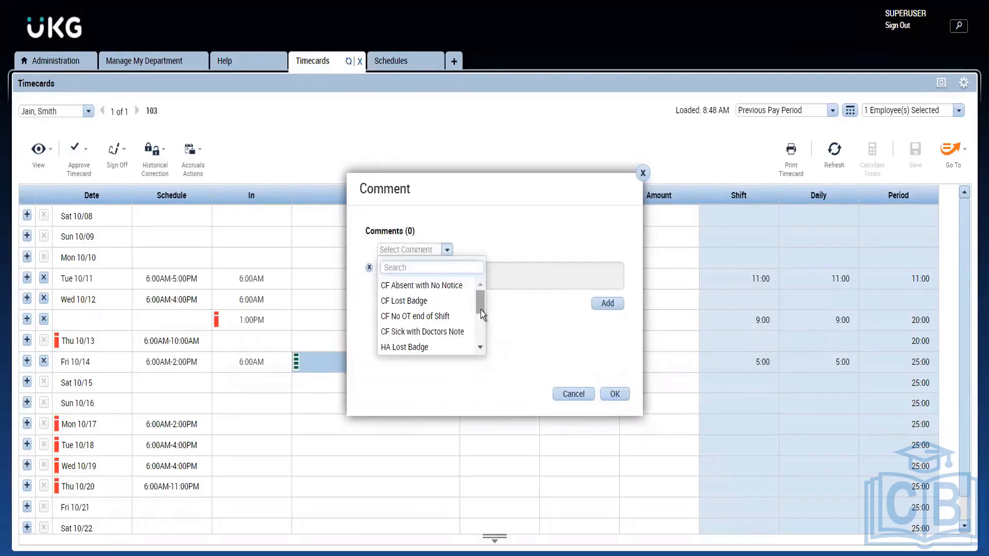
pyautogui.click(642, 176)
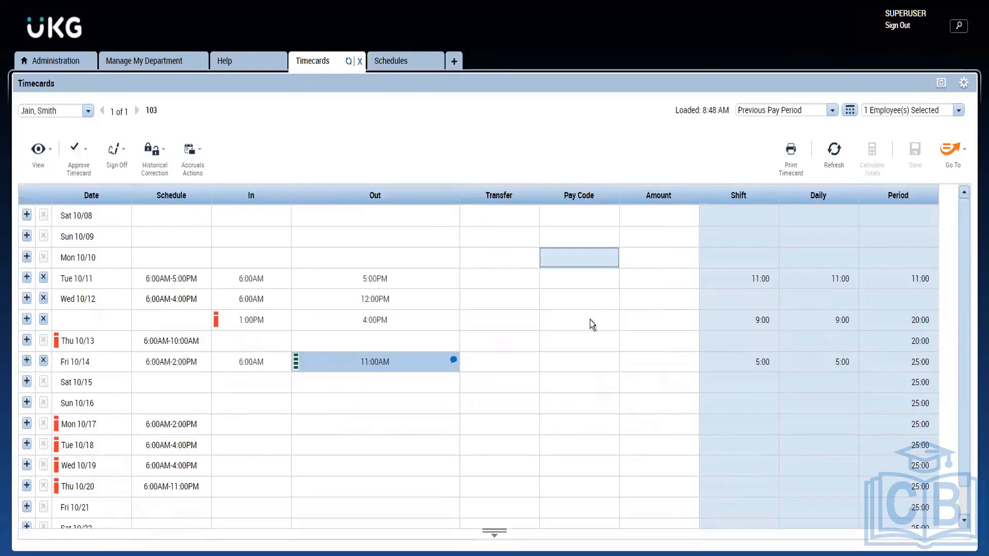
# Refresh the timecard, reopen the Fri 10/14 out punch's comments and remove the CF Sick with Doctors Note comment
pyautogui.click(828, 163)
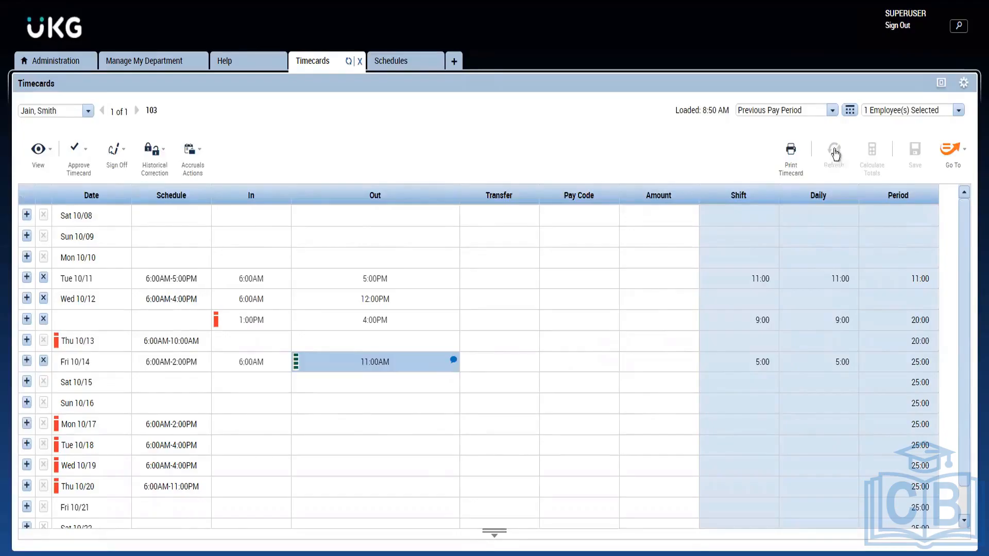
pyautogui.click(450, 358)
pyautogui.click(453, 360)
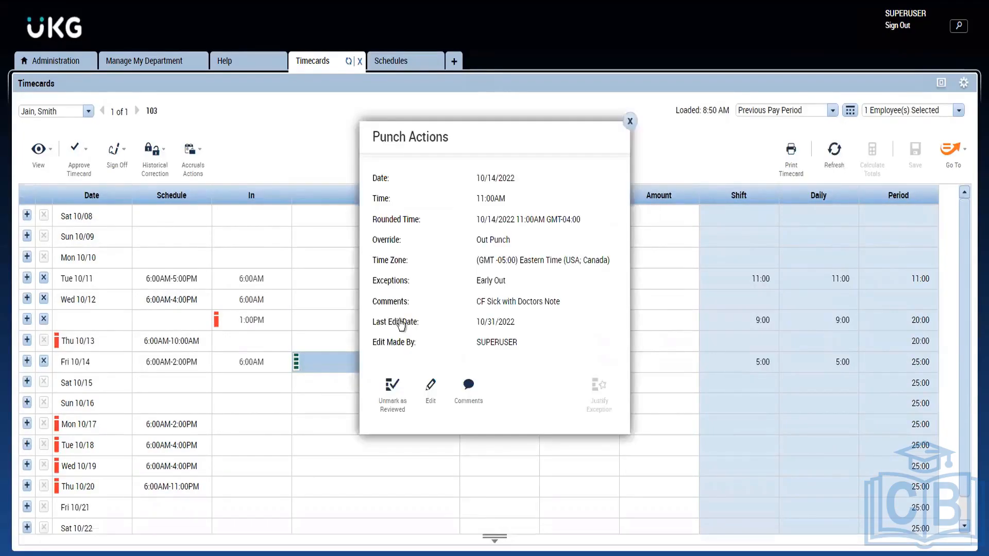
pyautogui.click(460, 387)
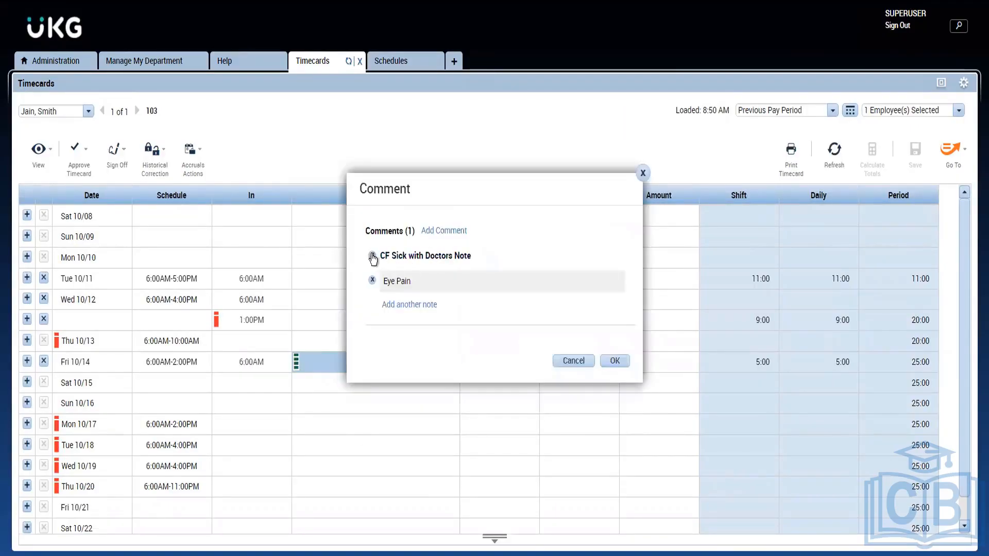
pyautogui.click(371, 256)
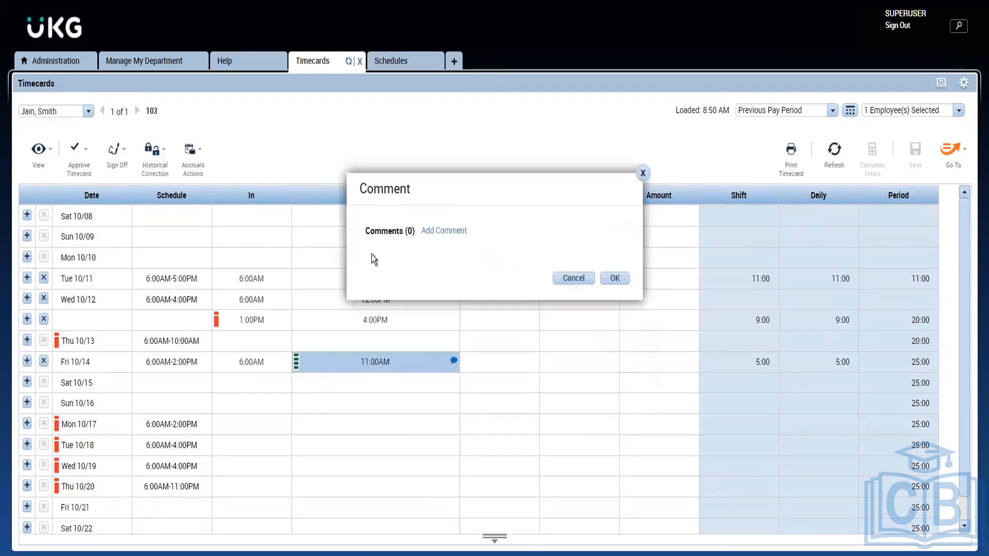
# Try to find the Personal Emergency comment among the choices for a new punch comment, and close the comment dialog
pyautogui.click(439, 231)
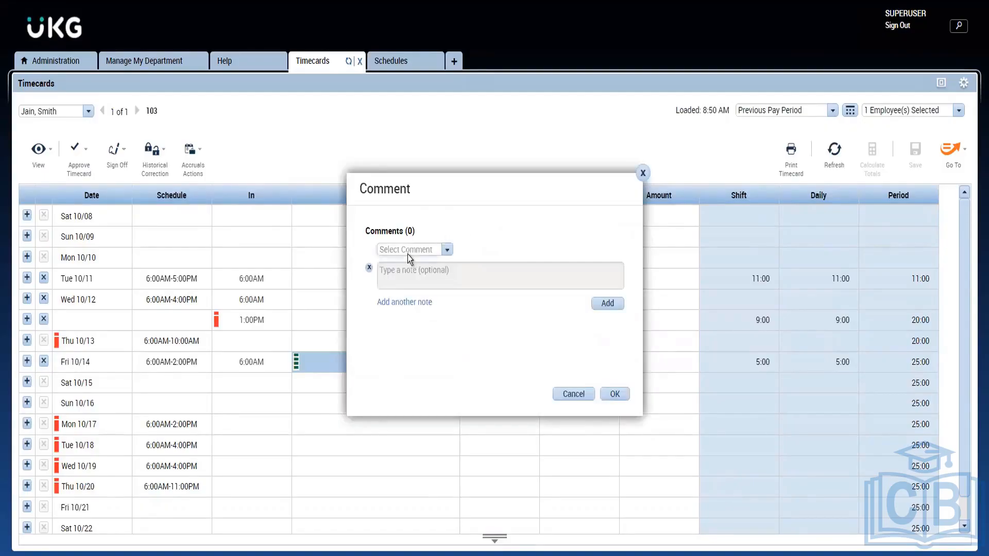
pyautogui.click(407, 254)
pyautogui.write('pe')
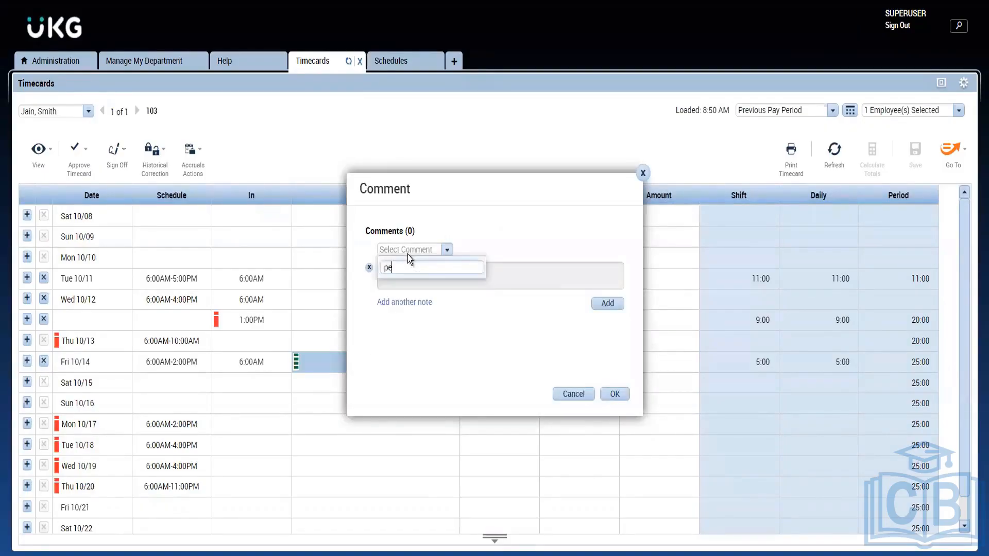
pyautogui.press('BackSpace')
pyautogui.press('BackSpace')
pyautogui.press('BackSpace')
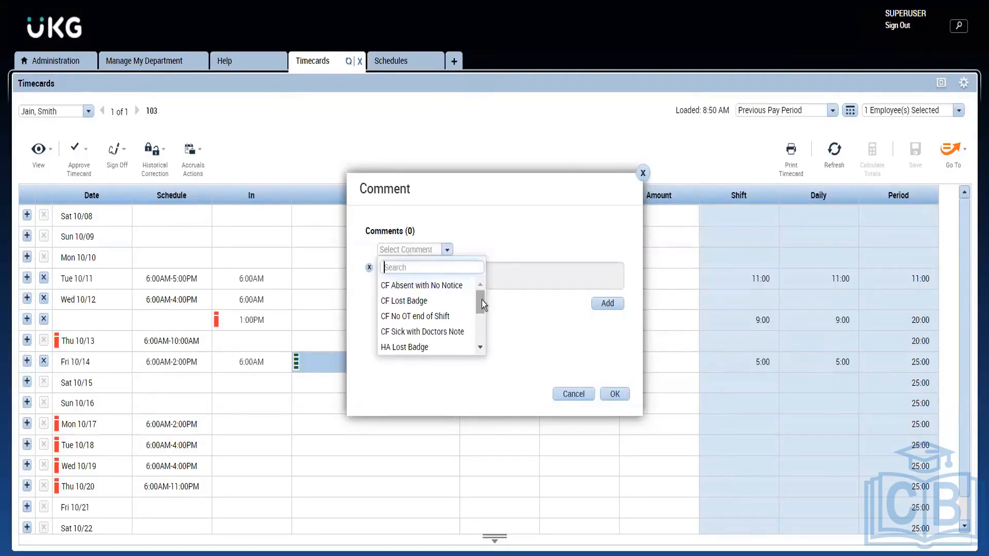
pyautogui.moveTo(481, 301); pyautogui.dragTo(483, 351)
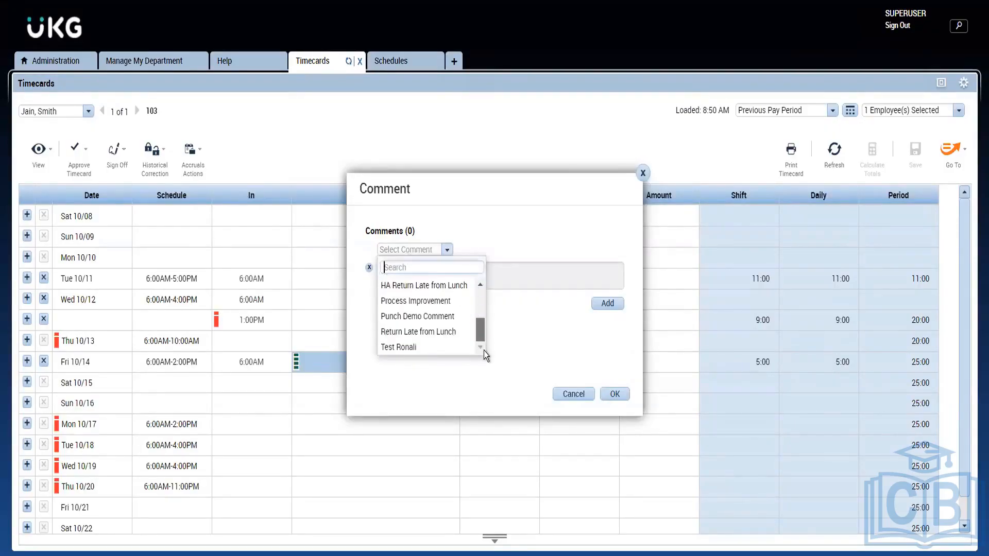
pyautogui.click(643, 173)
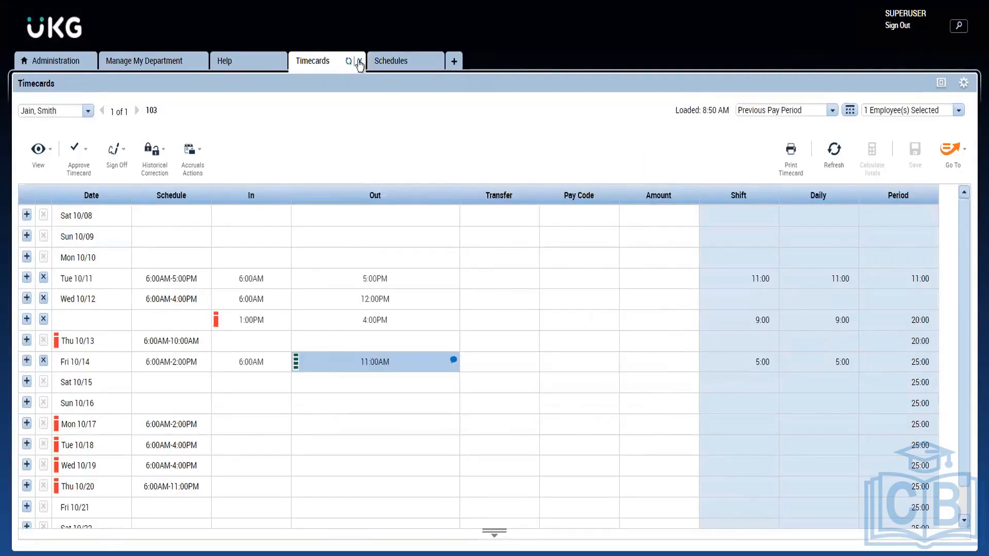
# Close the timecard and reopen it for the same employee from the Manage My Department list
pyautogui.click(360, 61)
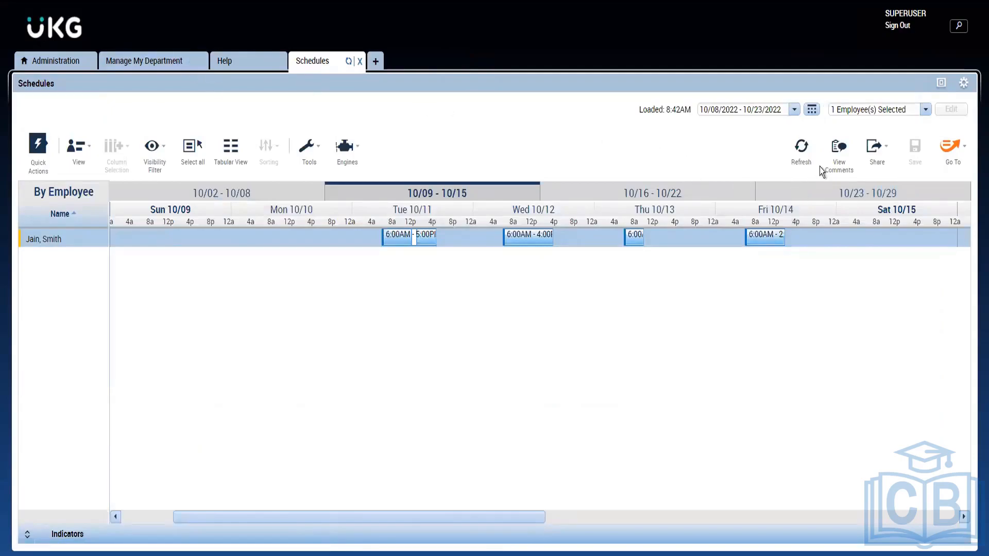
pyautogui.click(953, 154)
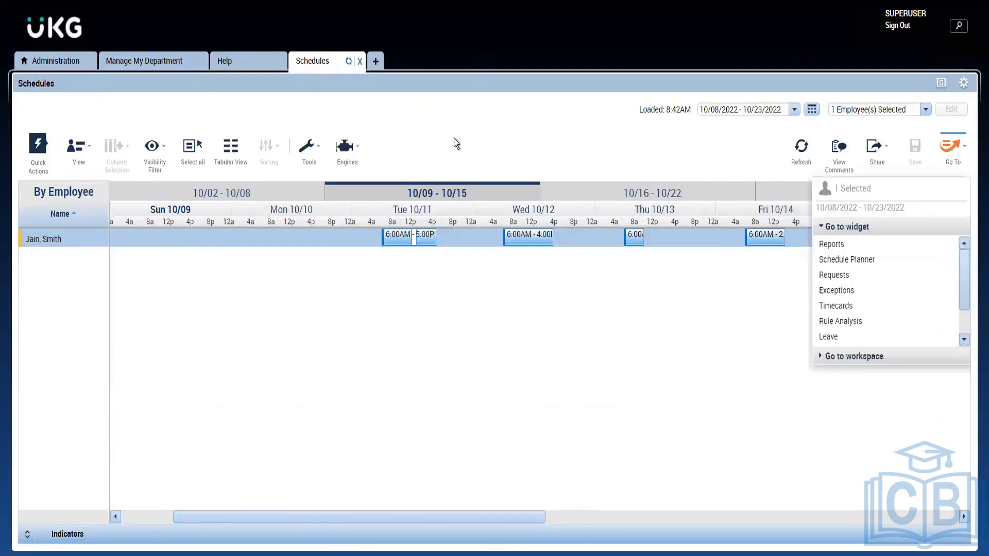
pyautogui.click(164, 63)
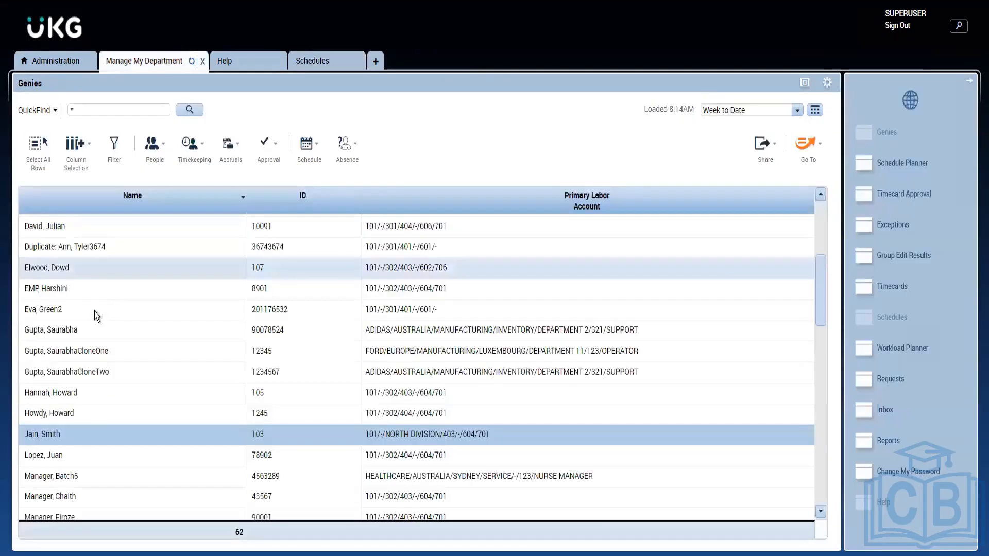
pyautogui.doubleClick(84, 442)
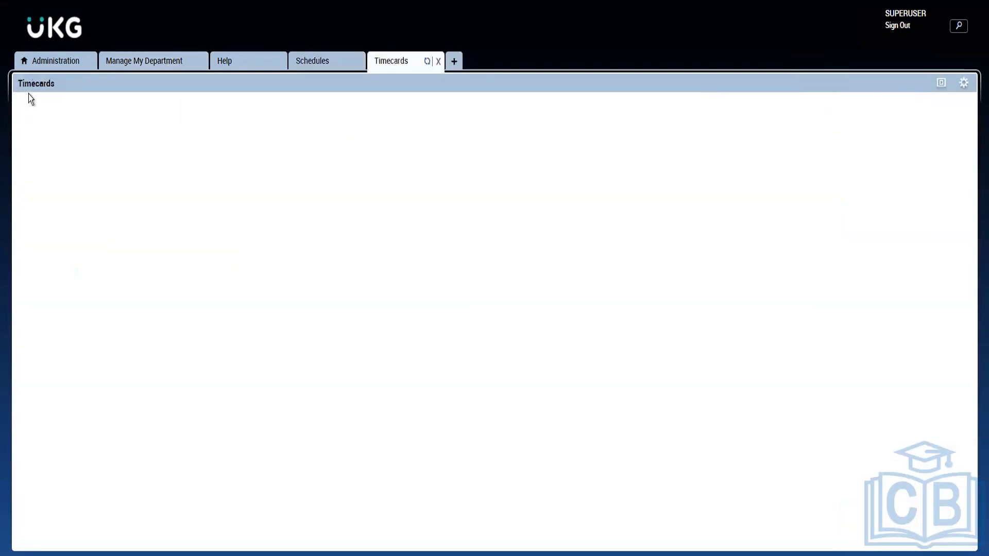
# Check the Personal Emergency entry in the Comments setup list, and set the reopened timecard to Previous Pay Period
pyautogui.click(60, 63)
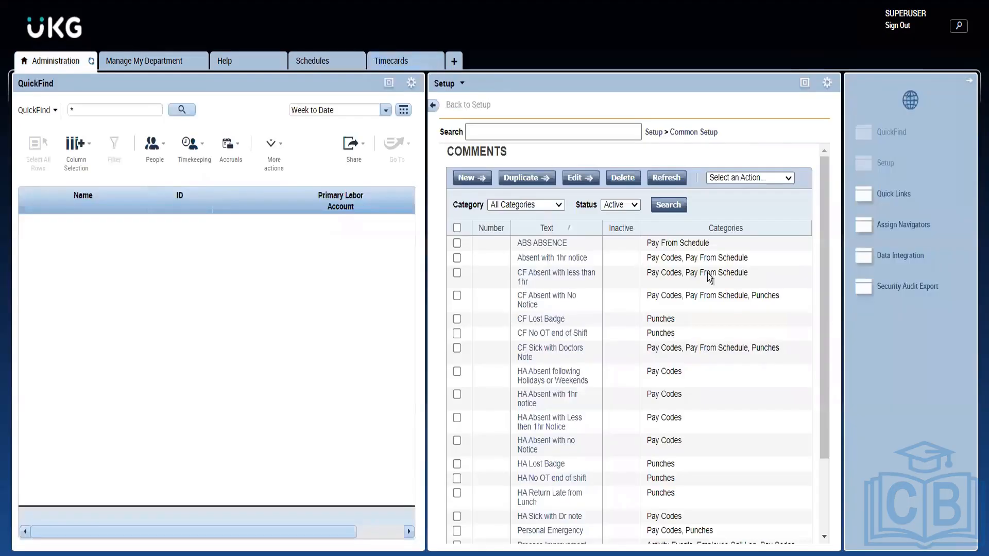
pyautogui.moveTo(820, 337); pyautogui.dragTo(818, 441)
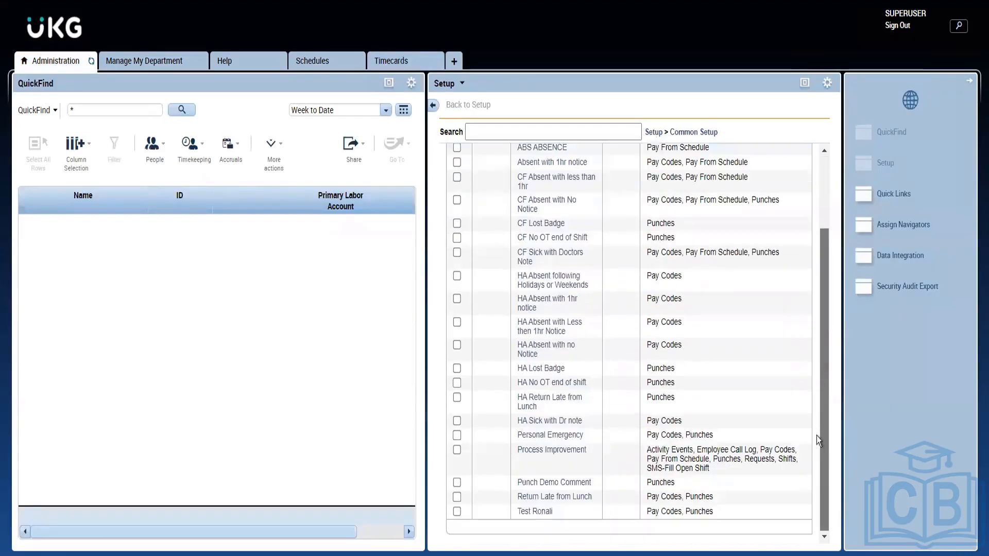
pyautogui.click(418, 63)
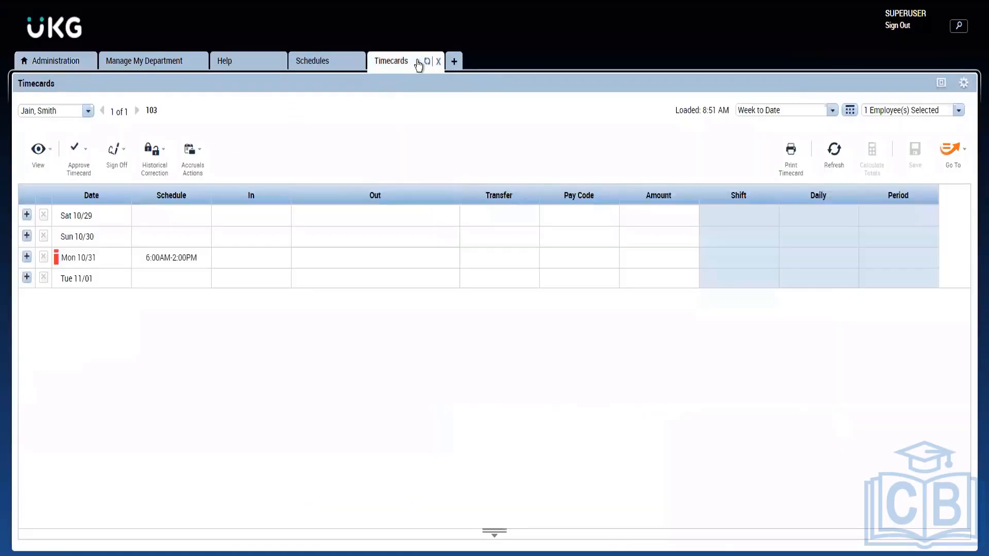
pyautogui.click(763, 115)
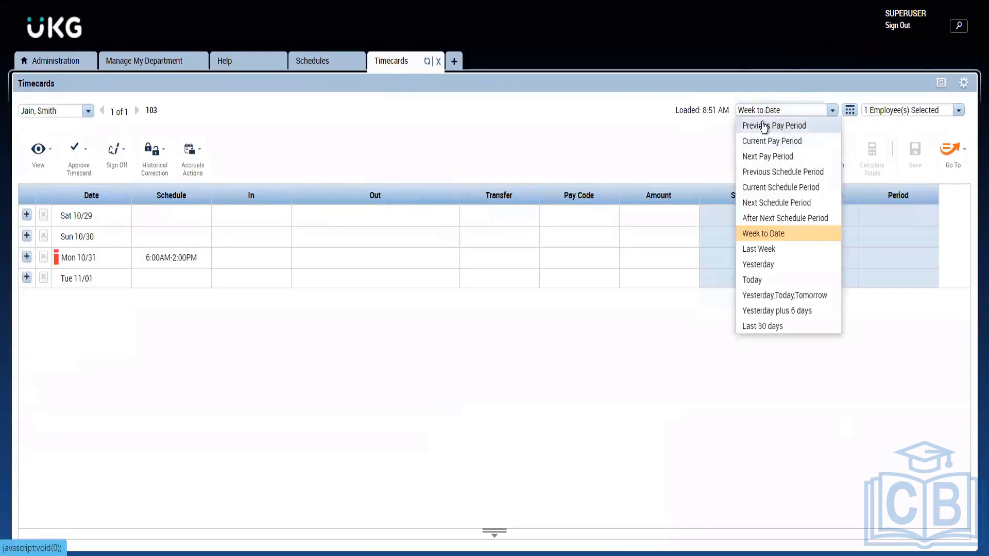
pyautogui.click(763, 126)
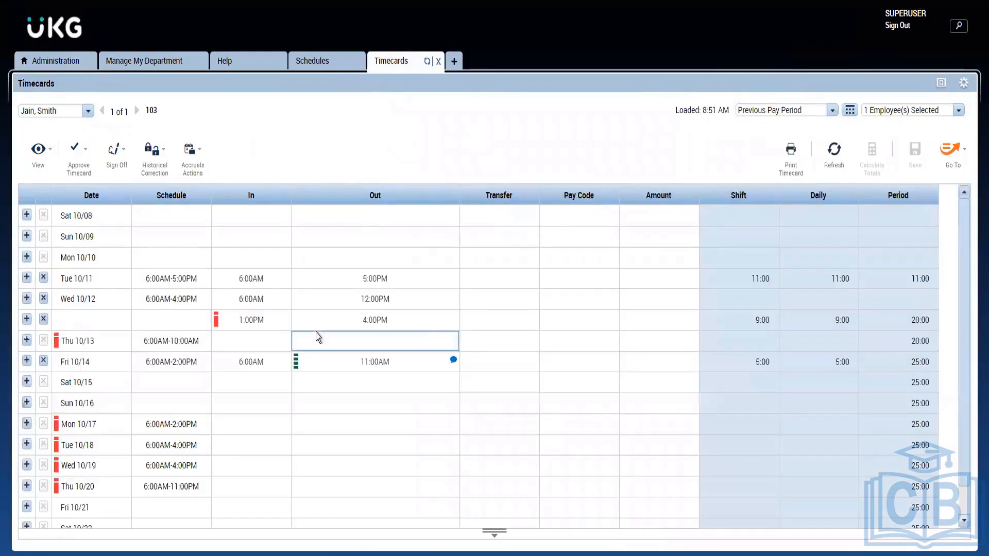
# Open the comments of the Fri 10/14 out punch and remove the CF Sick with Doctors Note comment
pyautogui.click(453, 359)
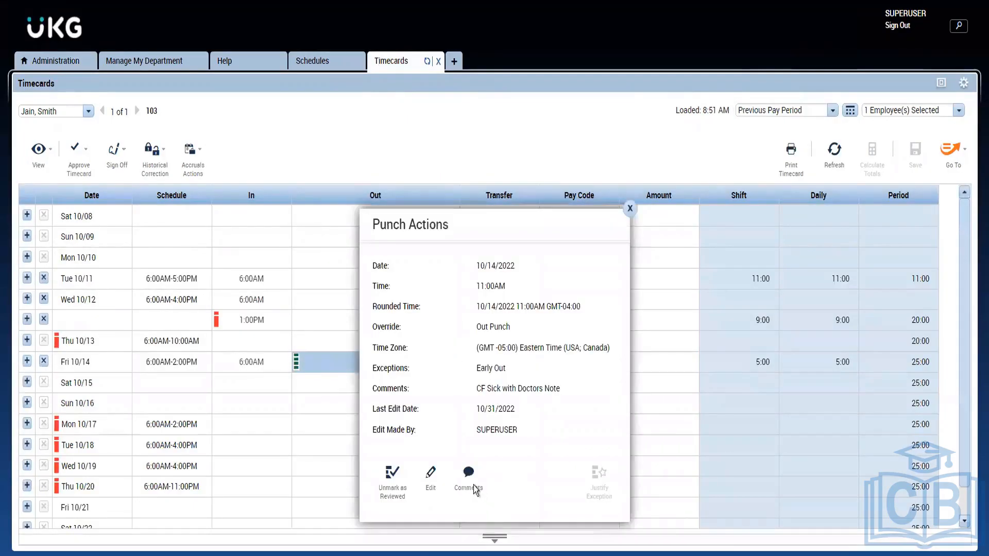
pyautogui.click(475, 489)
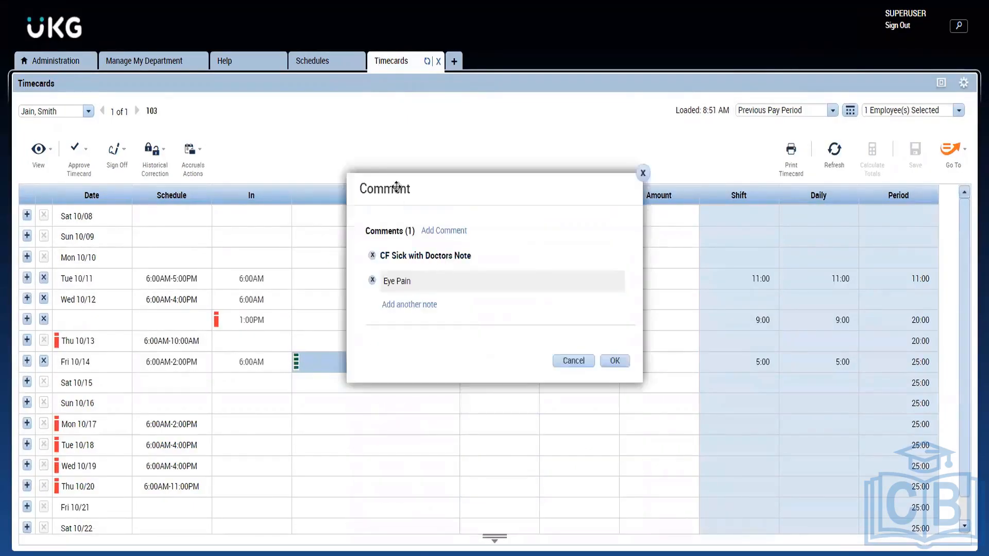
pyautogui.click(372, 255)
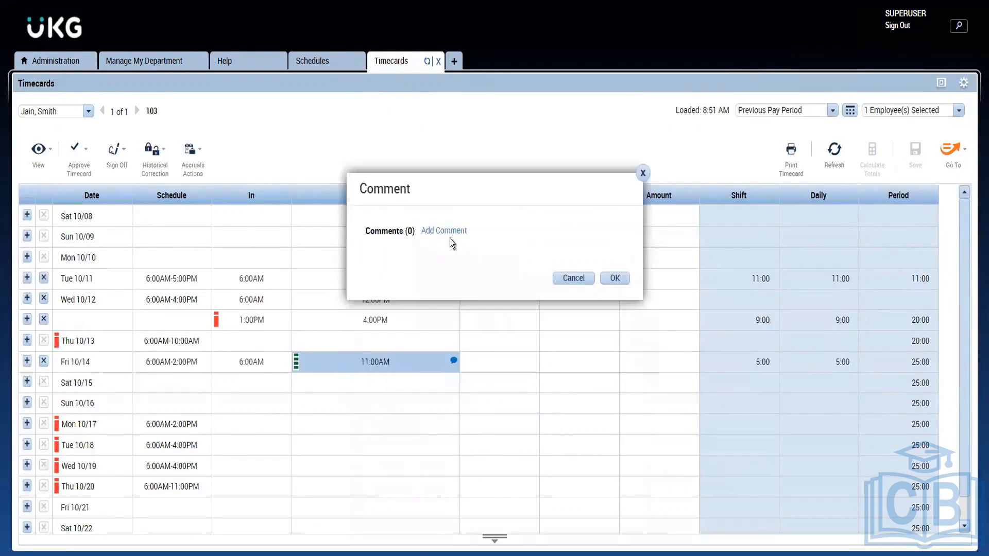
# Add a new comment to the Fri 10/14 out punch and choose Personal Emergency for it
pyautogui.click(451, 232)
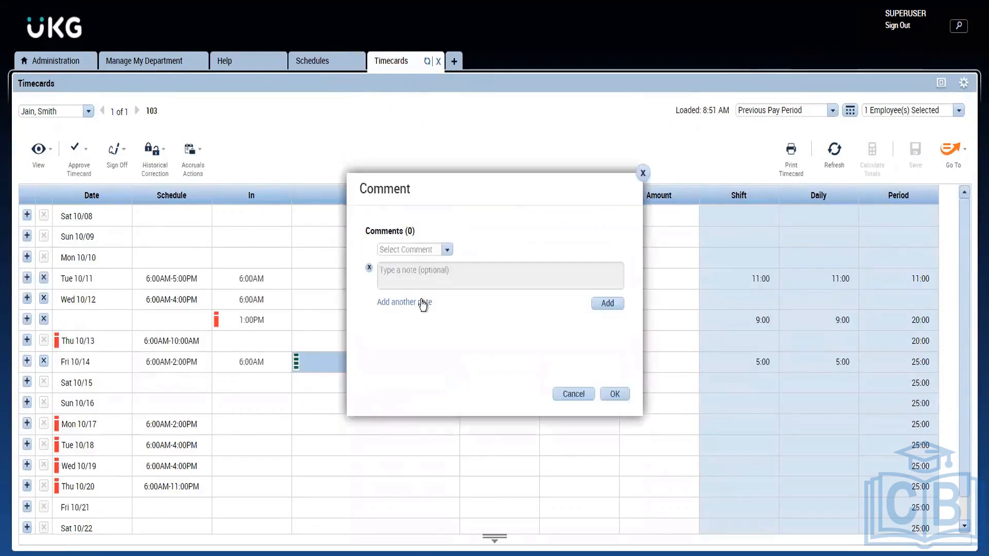
pyautogui.click(395, 250)
pyautogui.write('p')
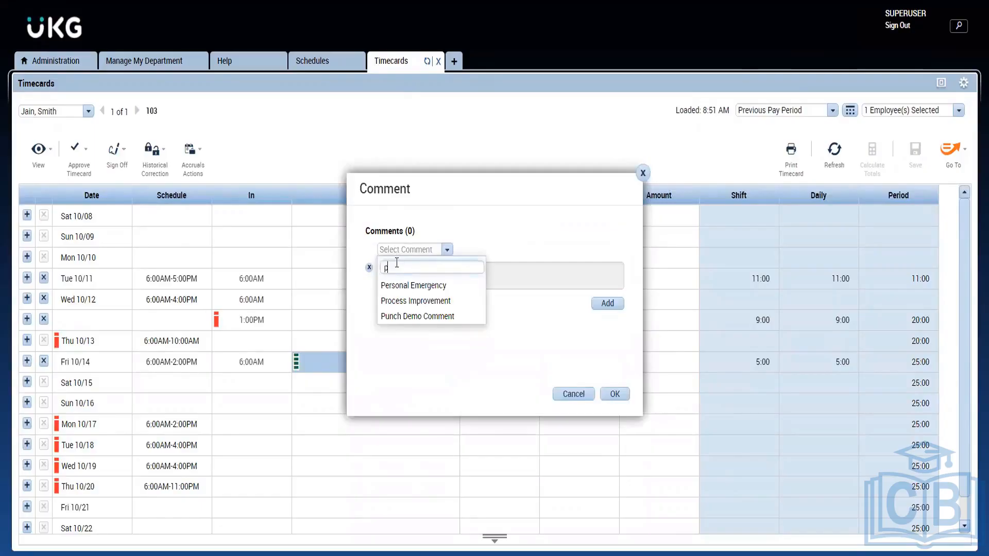
pyautogui.write('er')
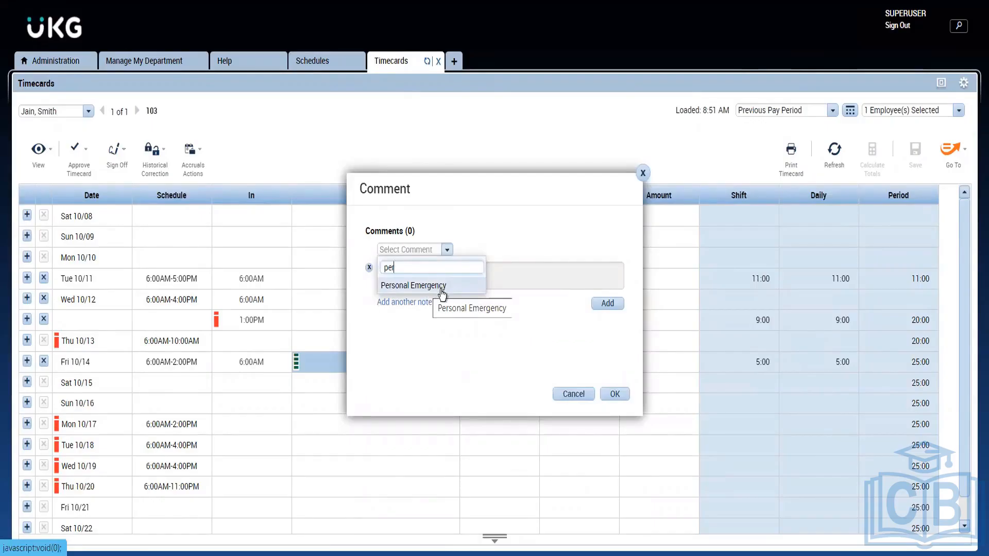
pyautogui.click(442, 286)
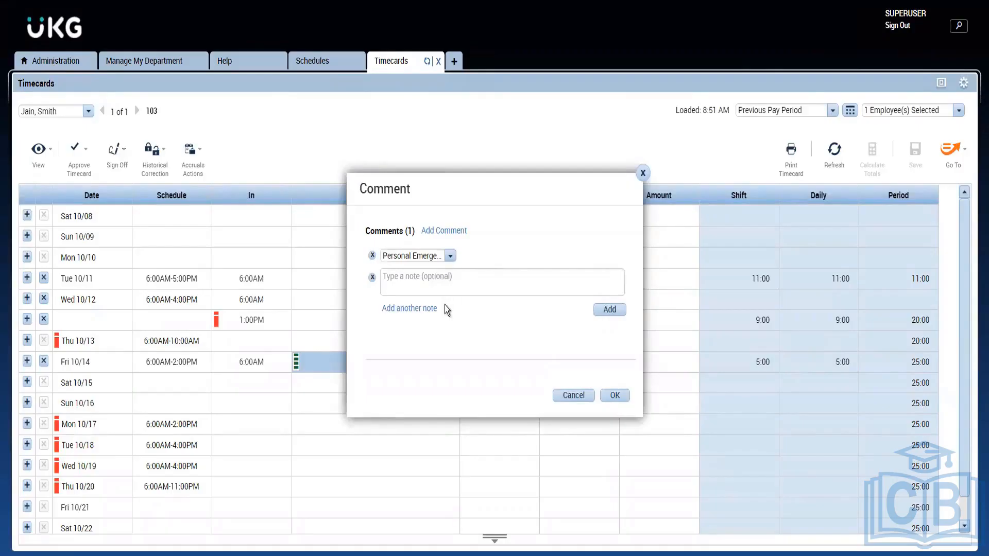
# Attach the note "House Maintenance" to the Personal Emergency comment
pyautogui.click(410, 285)
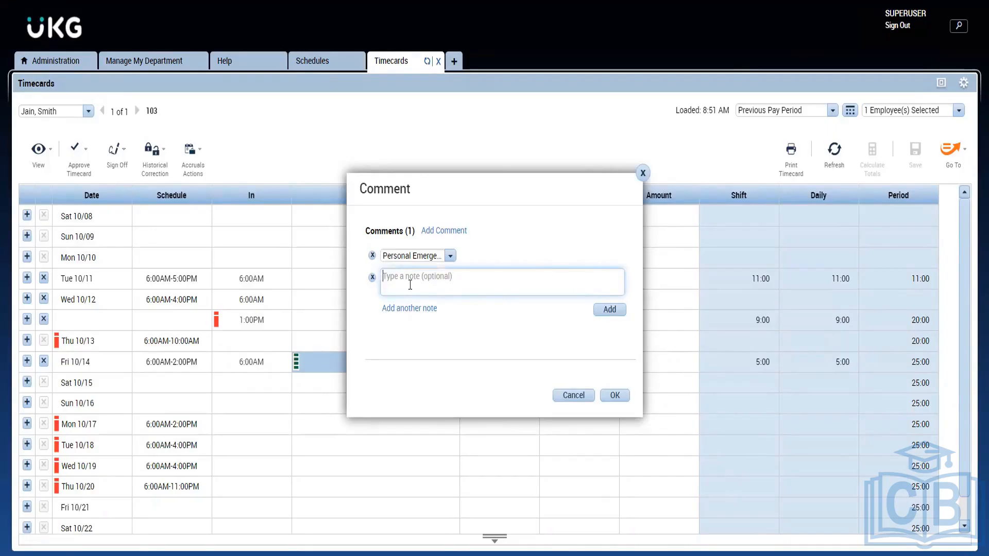
pyautogui.write('House')
pyautogui.write(' Mainte')
pyautogui.write('naa')
pyautogui.write('nce')
pyautogui.click(493, 325)
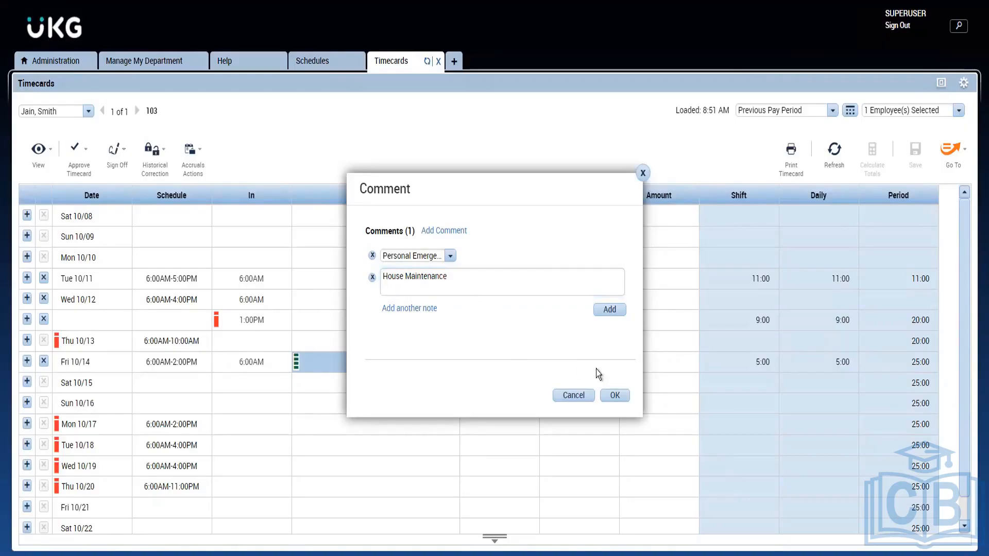
pyautogui.click(609, 312)
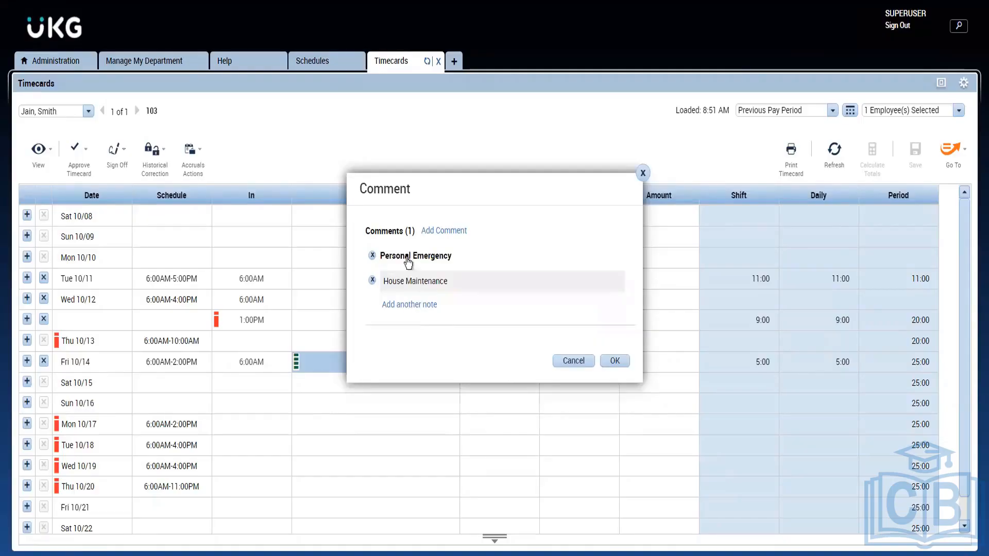
# Confirm the comments of the Fri 10/14 out punch and save the timecard
pyautogui.click(616, 361)
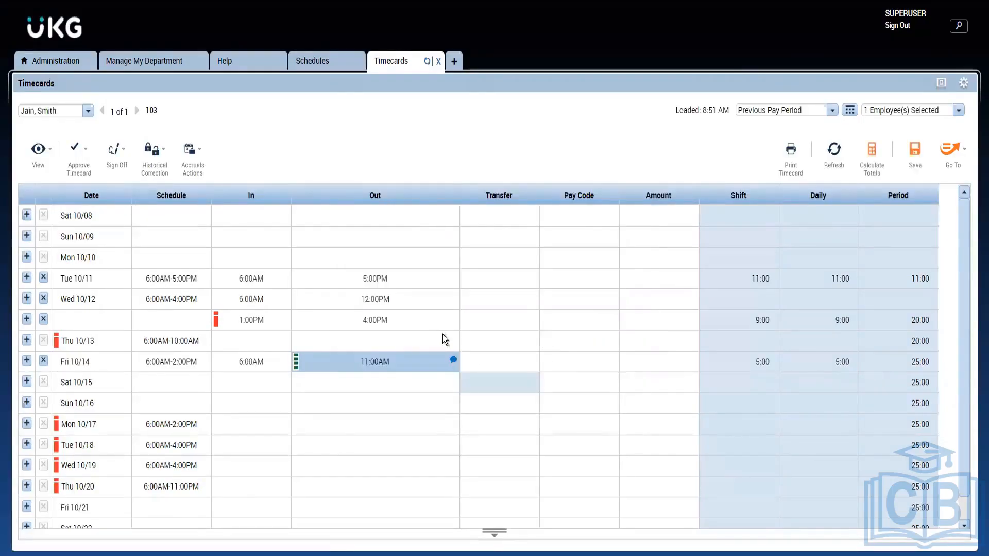
pyautogui.moveTo(456, 361)
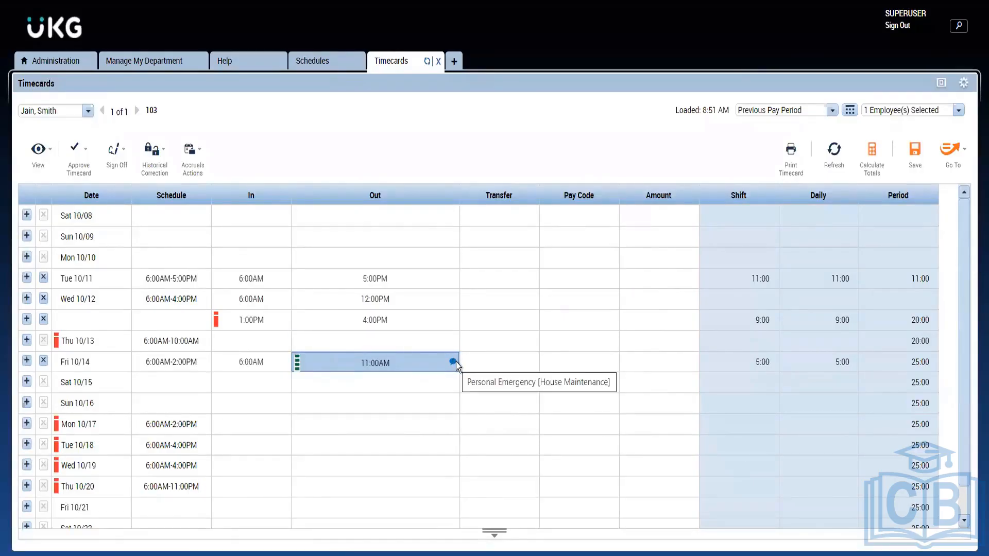
pyautogui.click(919, 152)
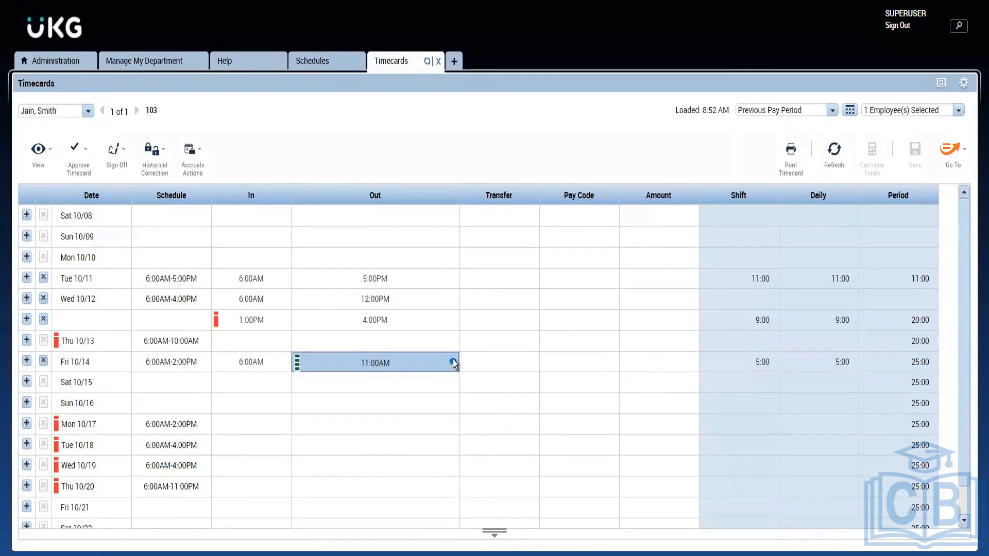
# Look at the Comments setup list and the employee's schedule, and return to the timecard
pyautogui.click(60, 57)
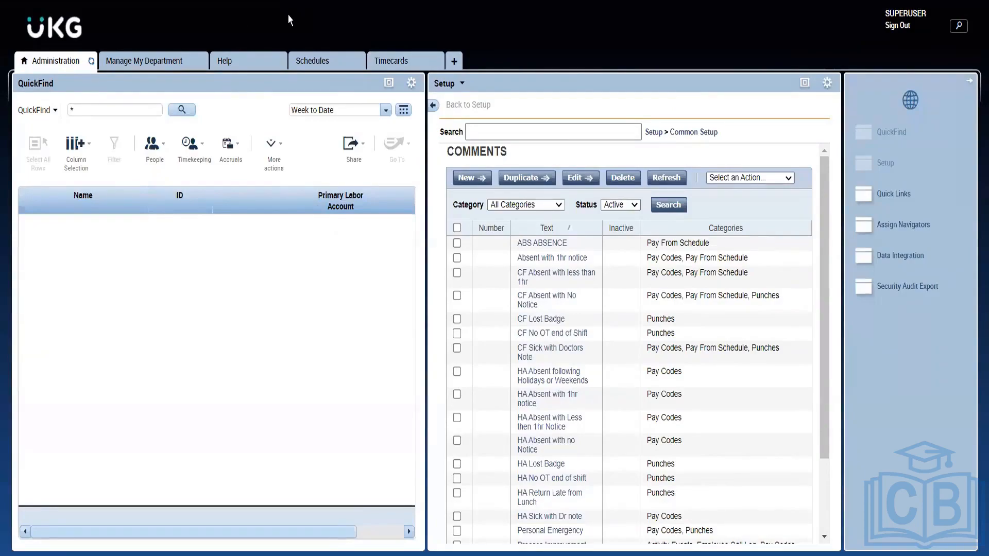
pyautogui.click(325, 67)
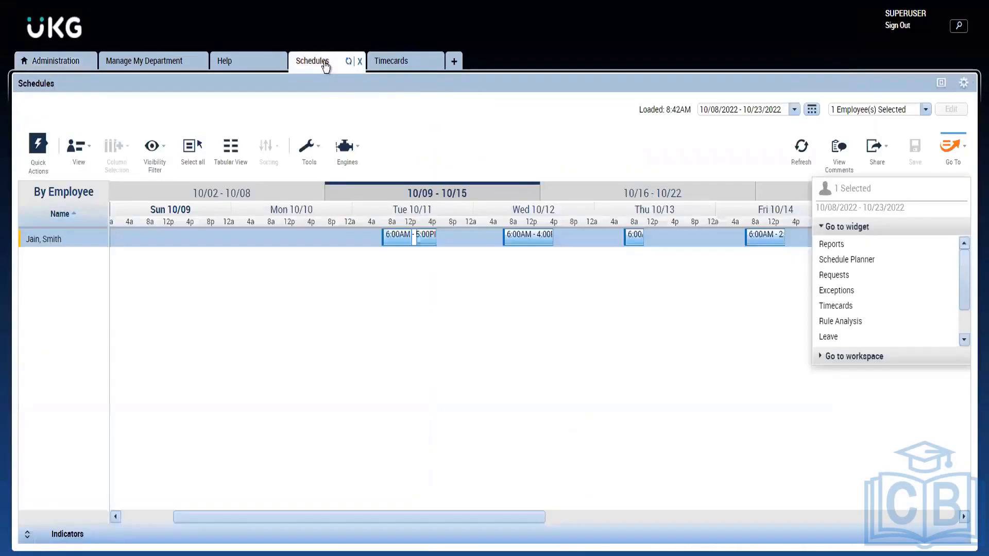
pyautogui.click(396, 60)
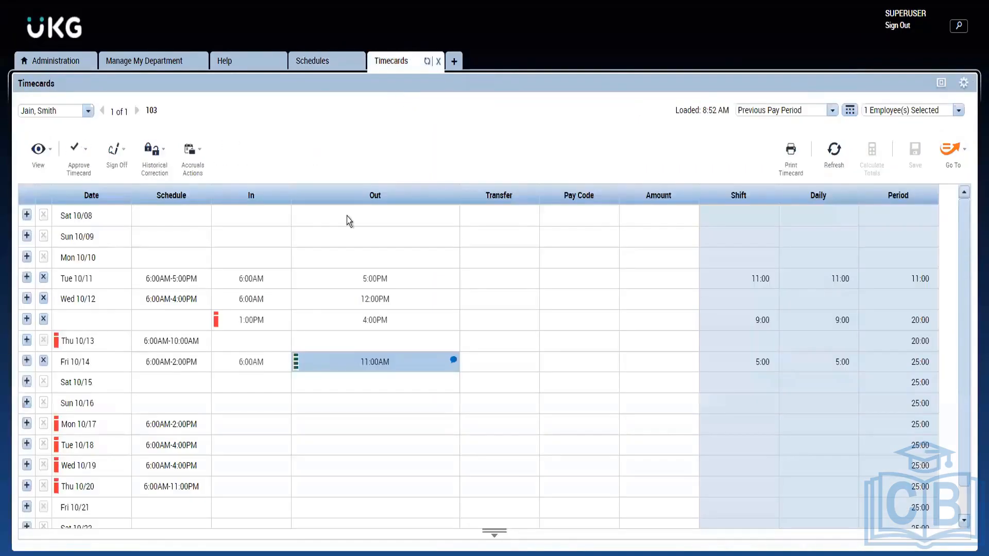